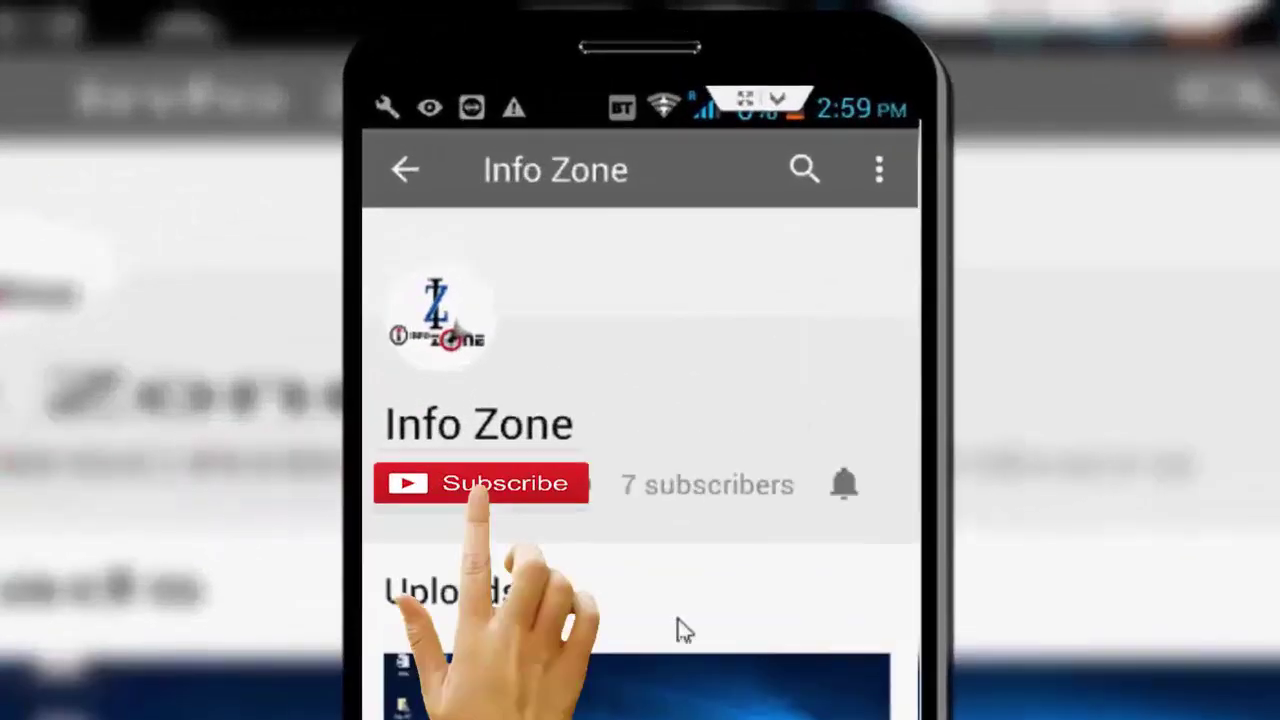
{"action": "left_click", "coordinate": [845, 491]}
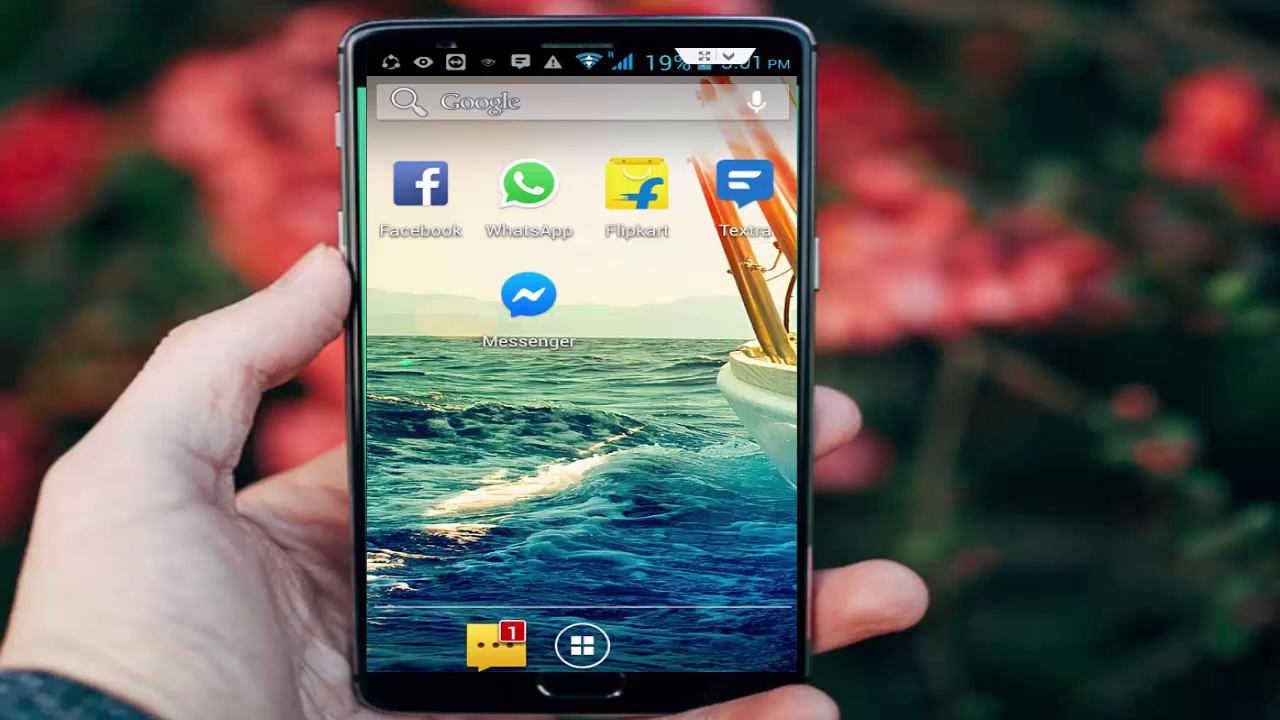
Open the phone's Date & time settings and turn off Automatic time zone.
{"action": "left_click", "coordinate": [582, 645]}
{"action": "left_click_drag", "start_coordinate": [740, 450], "coordinate": [455, 450]}
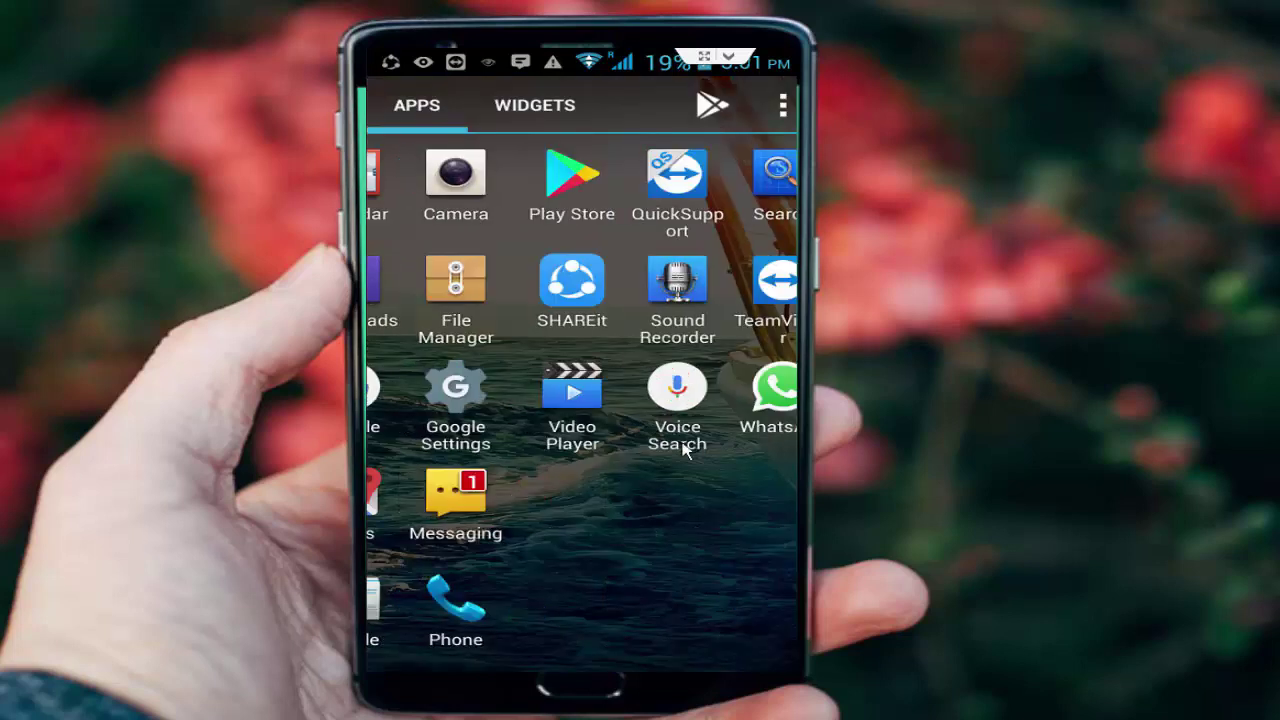
{"action": "left_click", "coordinate": [731, 190]}
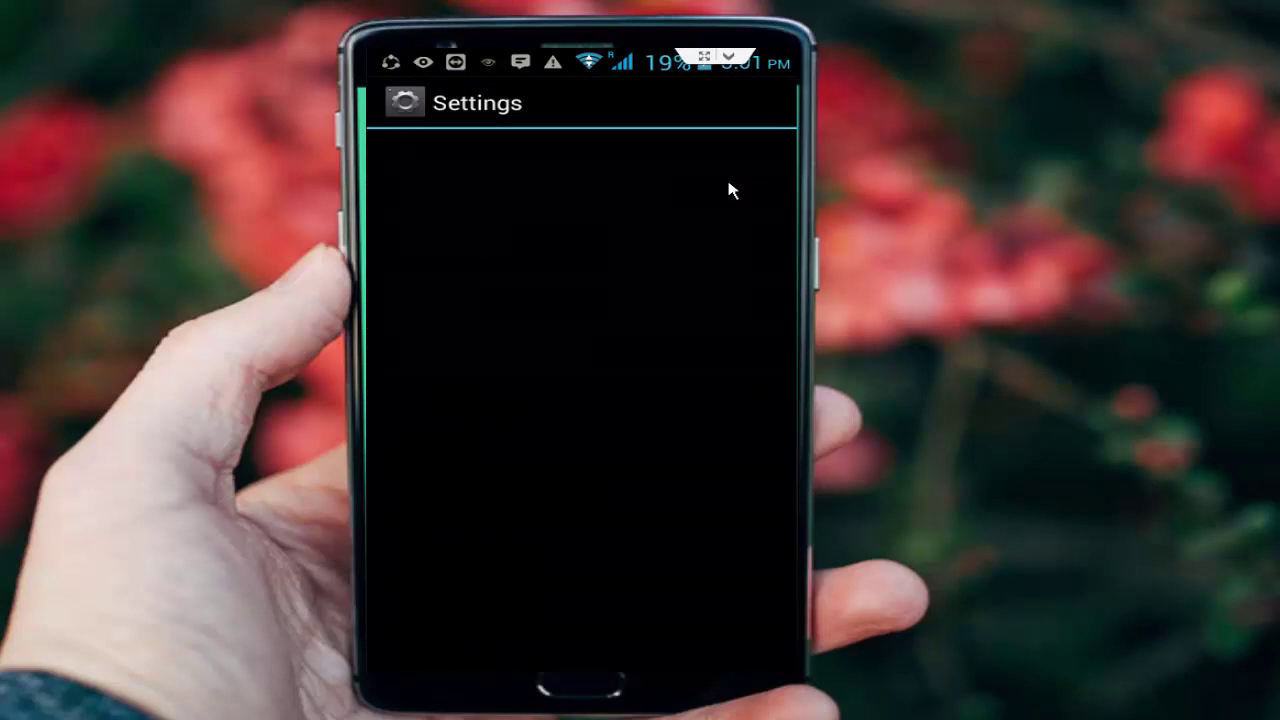
{"action": "scroll", "coordinate": [731, 190], "scroll_direction": "down", "scroll_amount": 5}
{"action": "scroll", "coordinate": [731, 190], "scroll_direction": "down", "scroll_amount": 2}
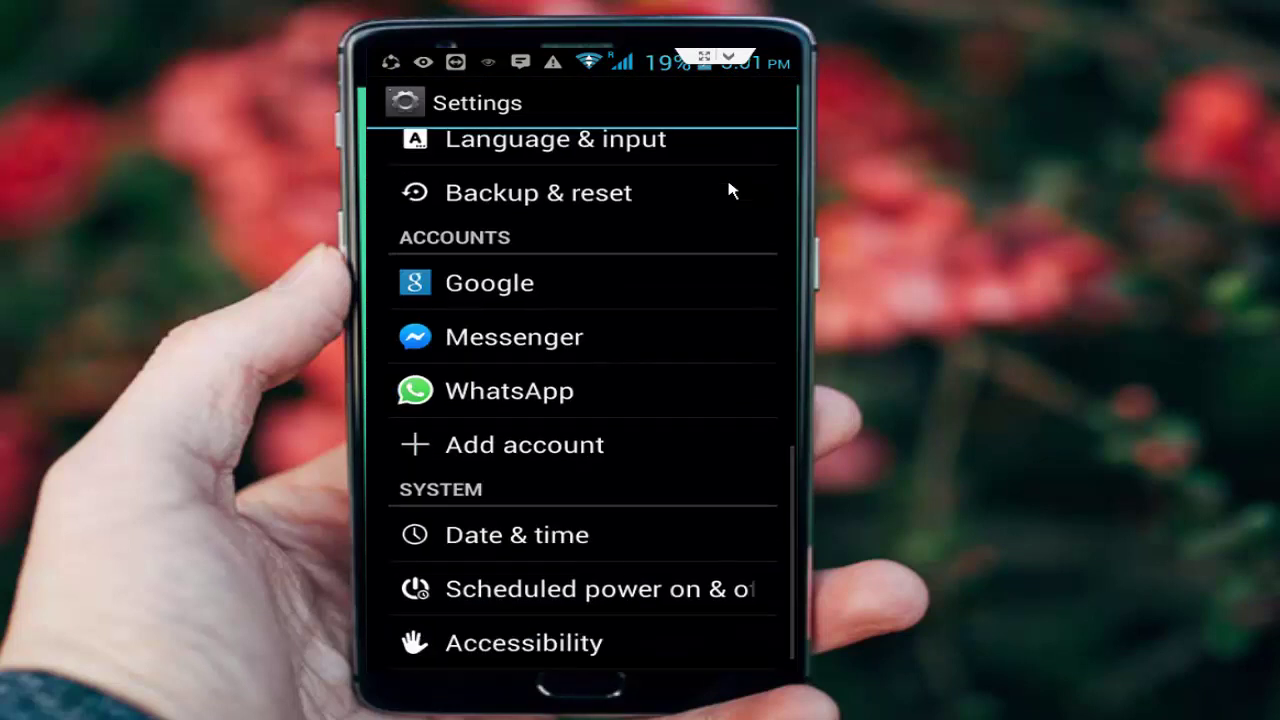
{"action": "left_click", "coordinate": [519, 540]}
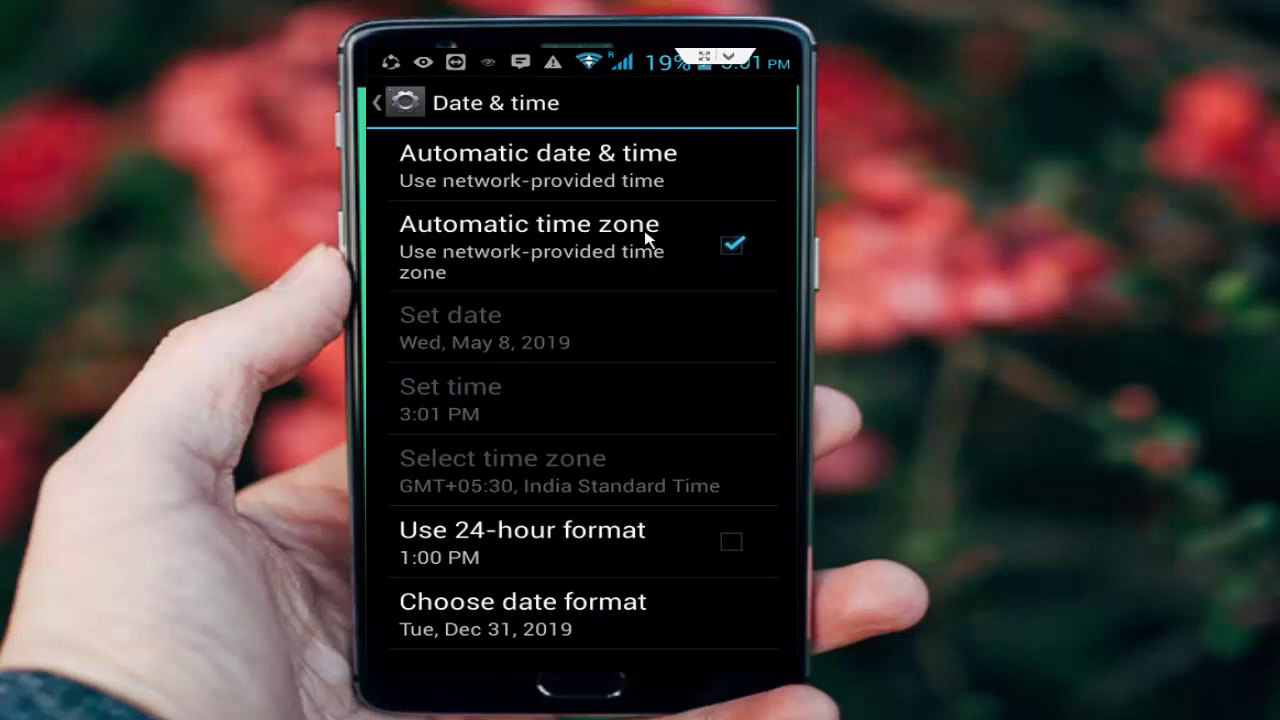
{"action": "left_click", "coordinate": [731, 248]}
{"action": "left_click", "coordinate": [729, 270]}
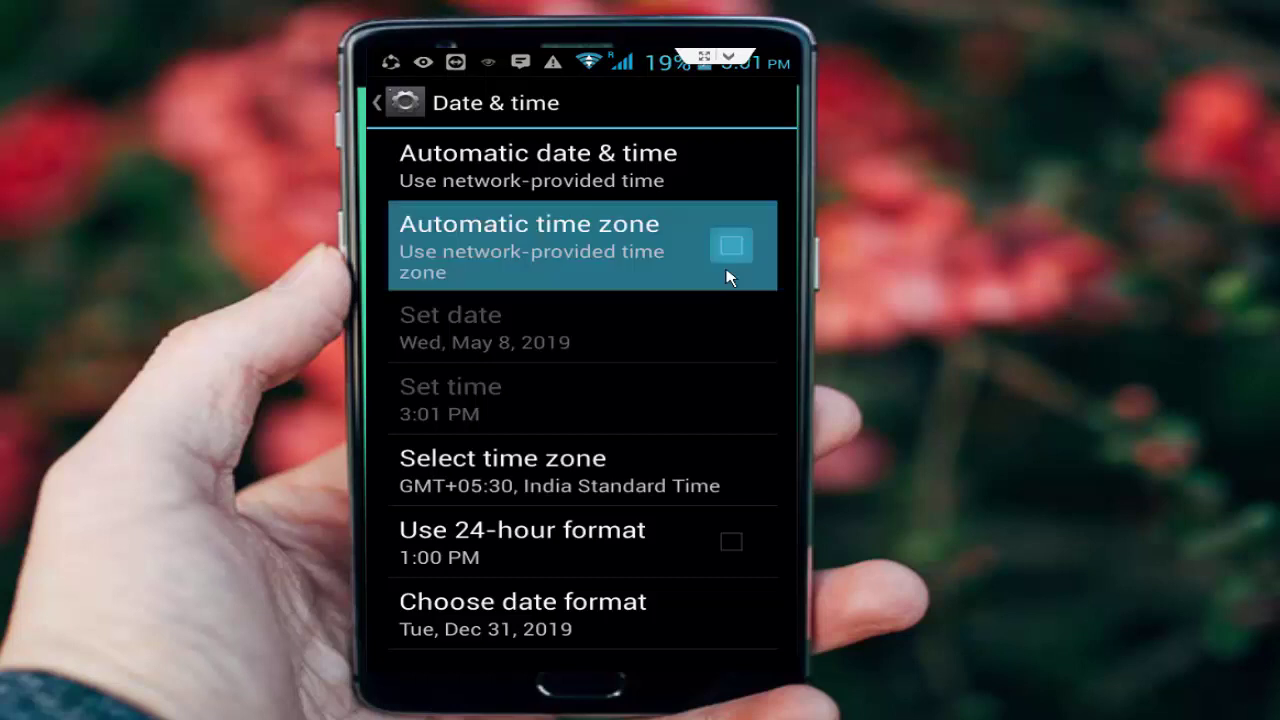
{"action": "key", "text": "Home"}
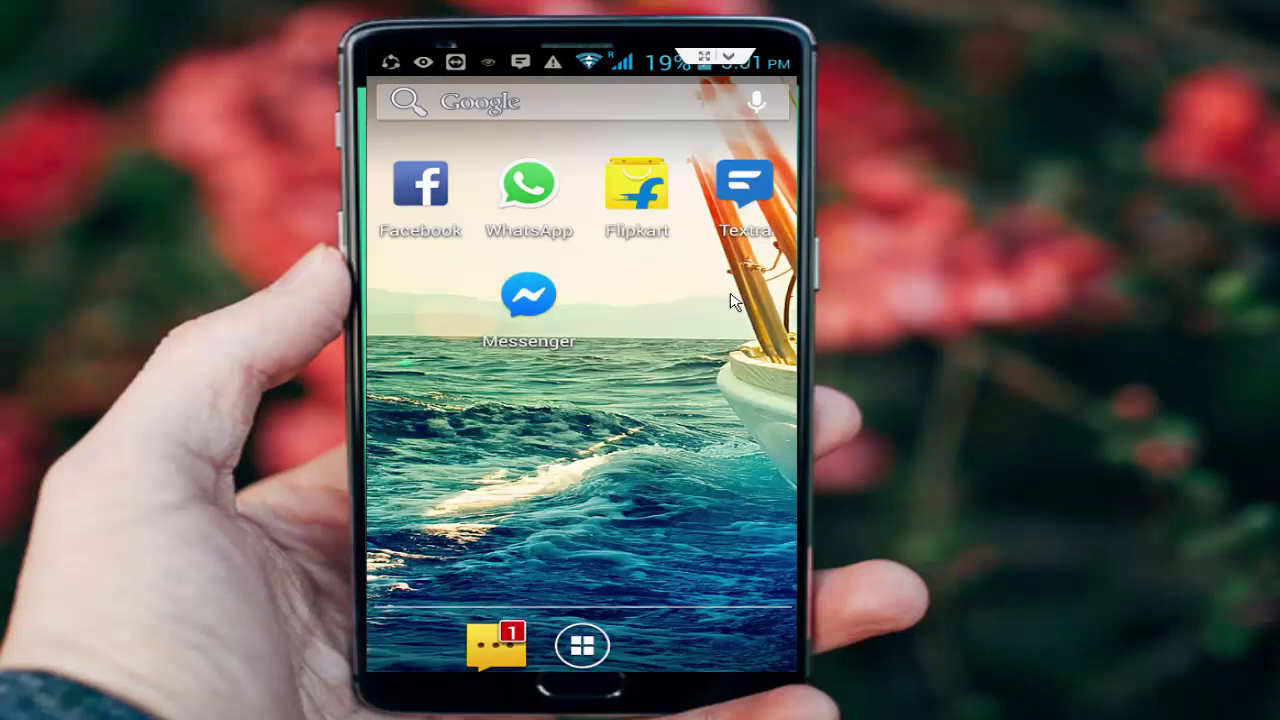
Open the Apps section of the phone's settings and show the list of all apps.
{"action": "key", "text": "Home"}
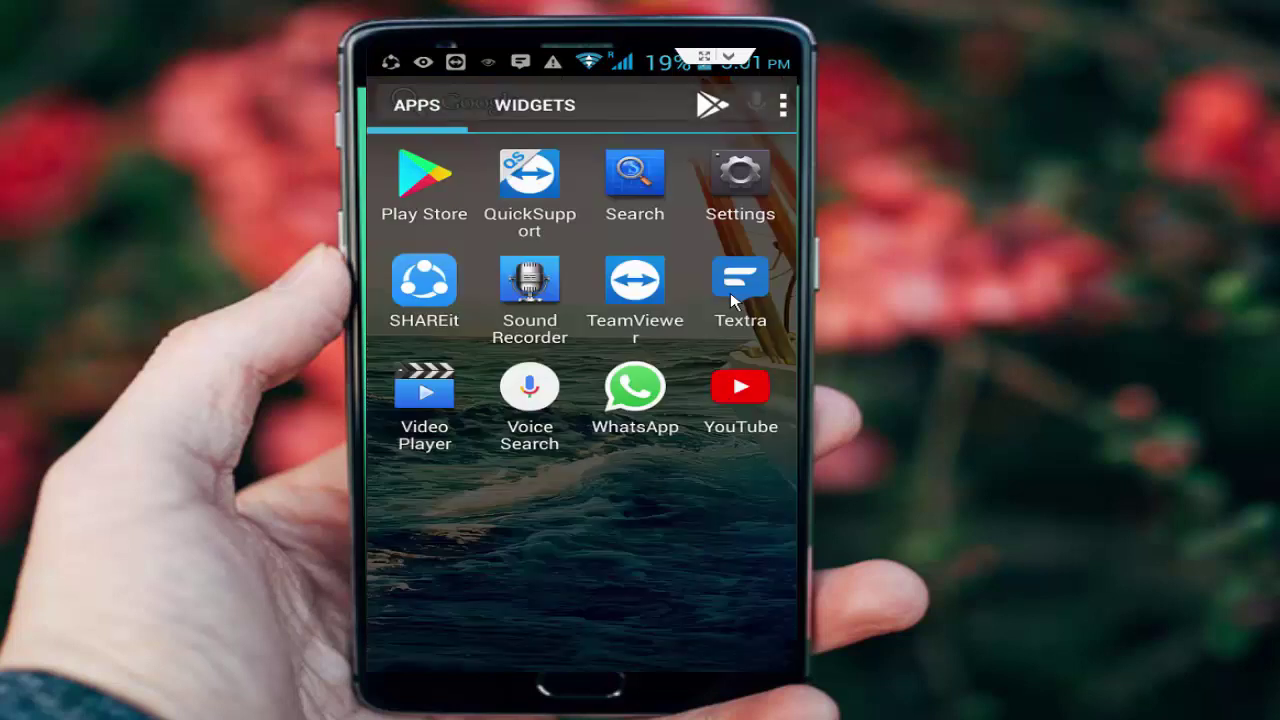
{"action": "left_click", "coordinate": [766, 195]}
{"action": "scroll", "coordinate": [766, 195], "scroll_direction": "down", "scroll_amount": 3}
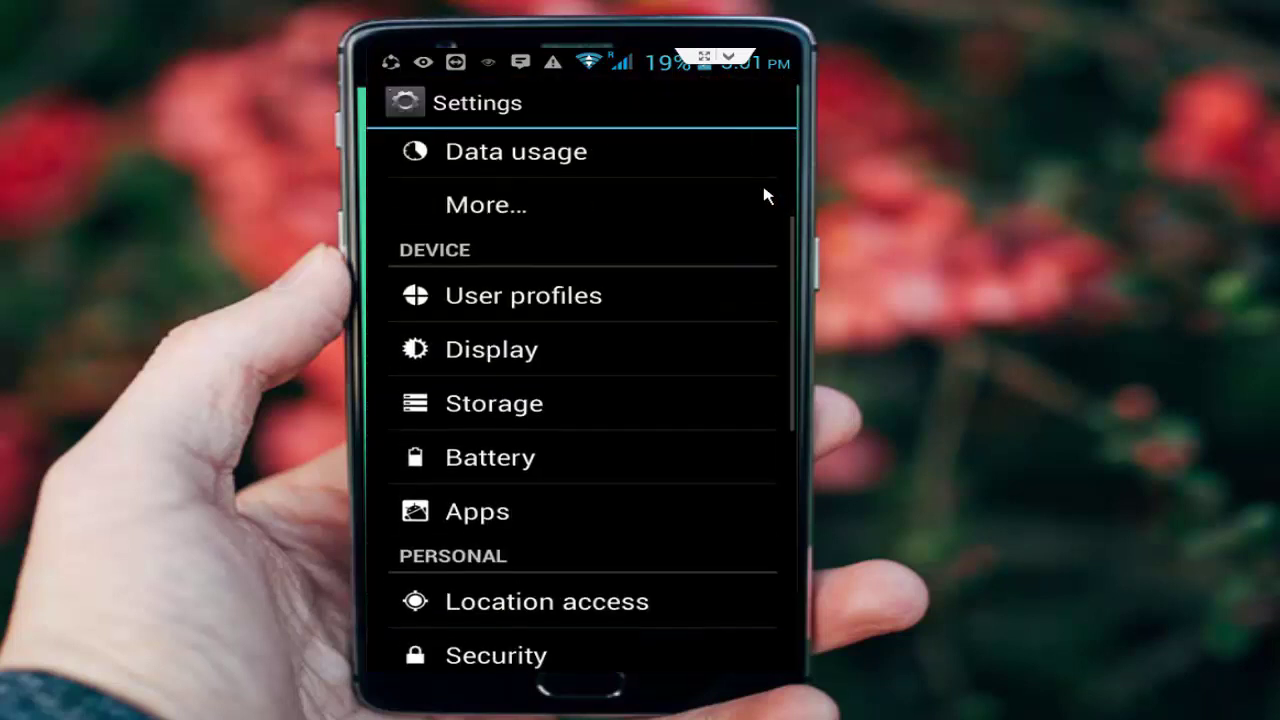
{"action": "left_click", "coordinate": [478, 505]}
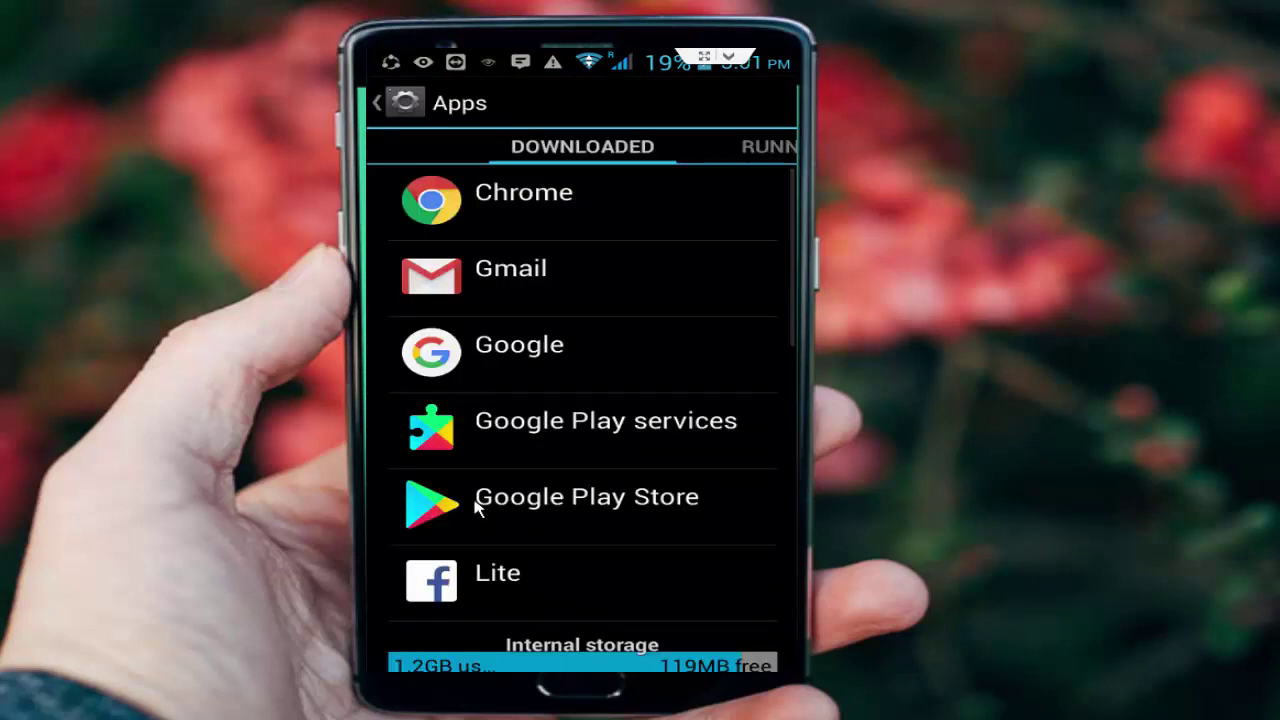
{"action": "scroll", "coordinate": [474, 505], "scroll_direction": "right", "scroll_amount": 2}
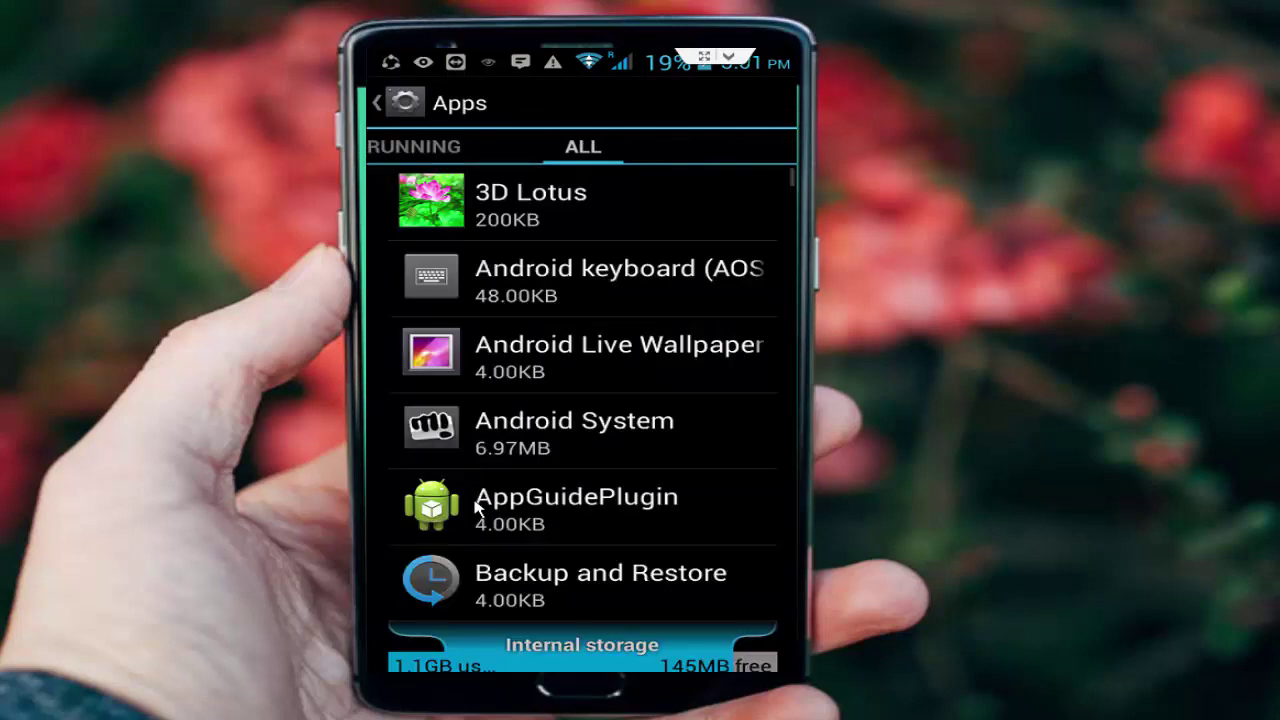
Clear all stored data of the Download Manager app, then return to the app list.
{"action": "scroll", "coordinate": [476, 508], "scroll_direction": "down", "scroll_amount": 1}
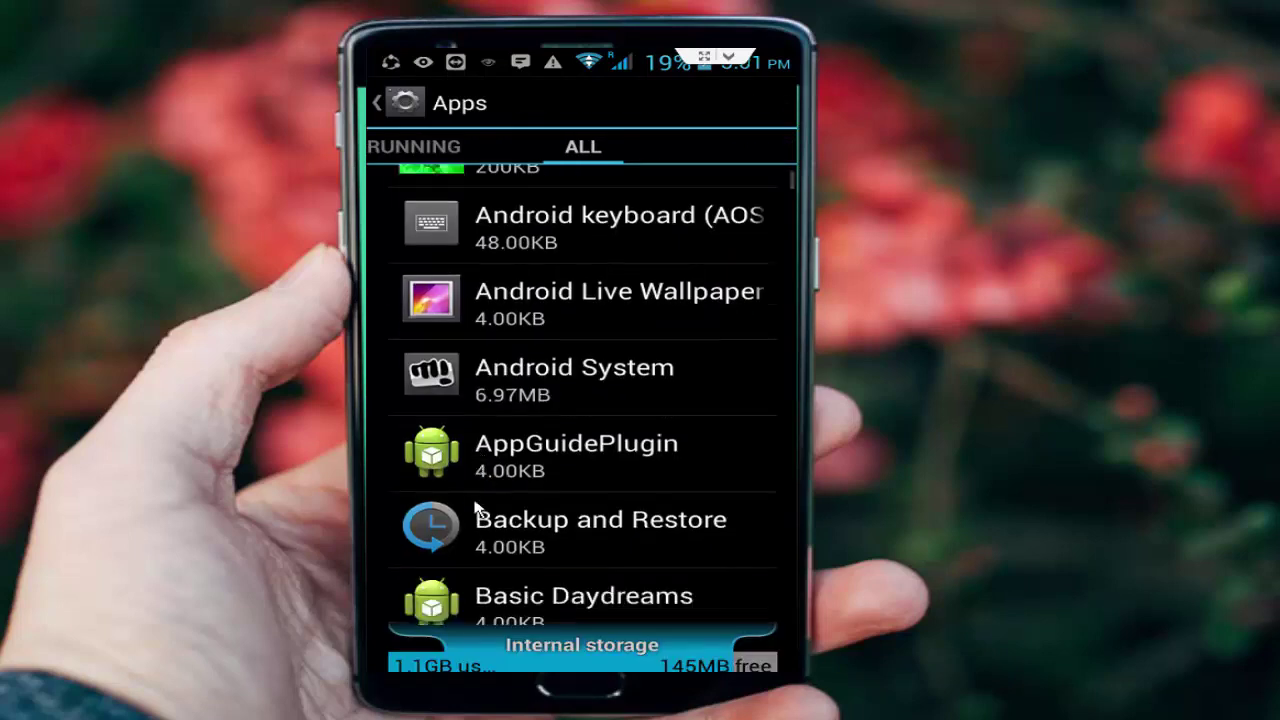
{"action": "scroll", "coordinate": [476, 508], "scroll_direction": "down", "scroll_amount": 5}
{"action": "scroll", "coordinate": [476, 508], "scroll_direction": "down", "scroll_amount": 15}
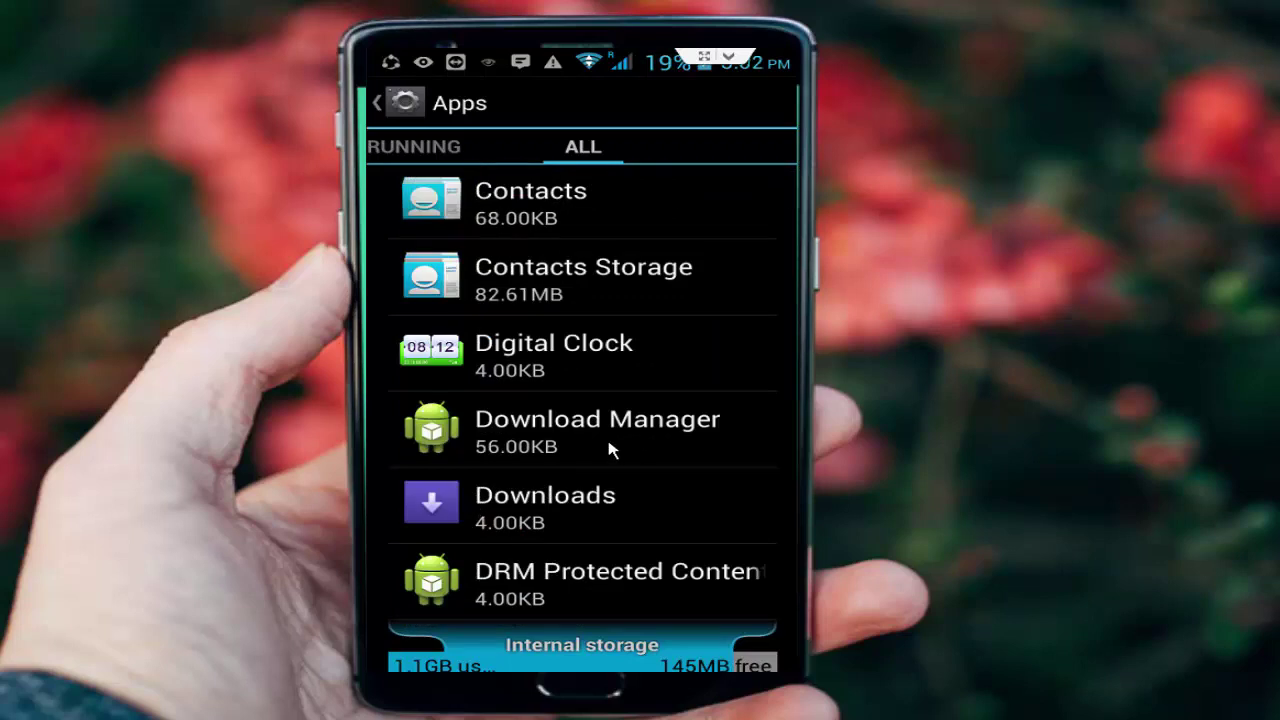
{"action": "left_click", "coordinate": [603, 435]}
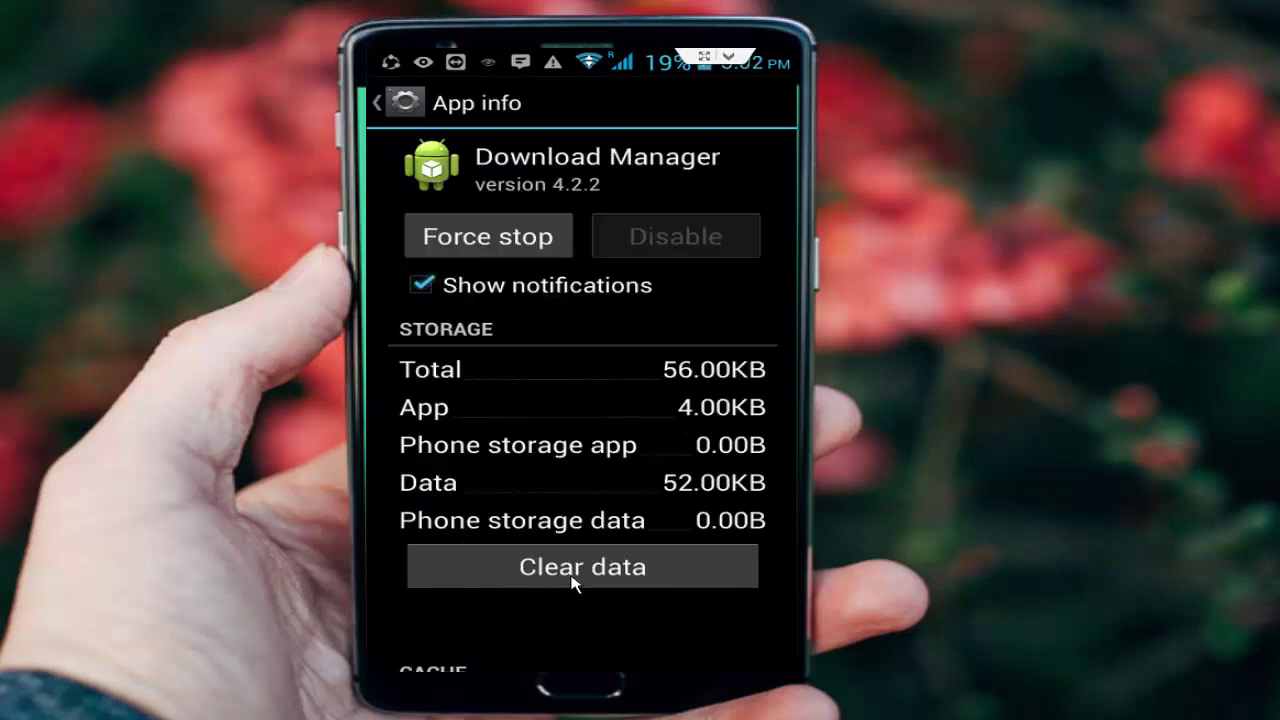
{"action": "left_click", "coordinate": [572, 572]}
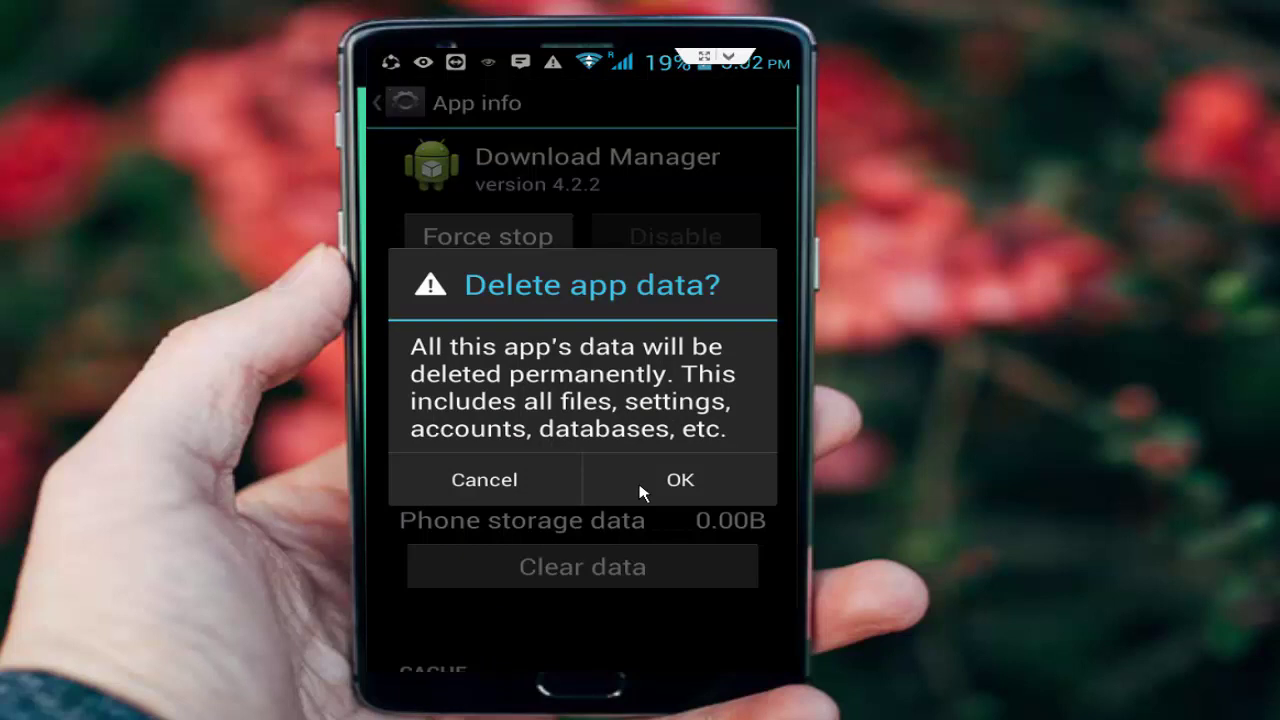
{"action": "left_click", "coordinate": [641, 488]}
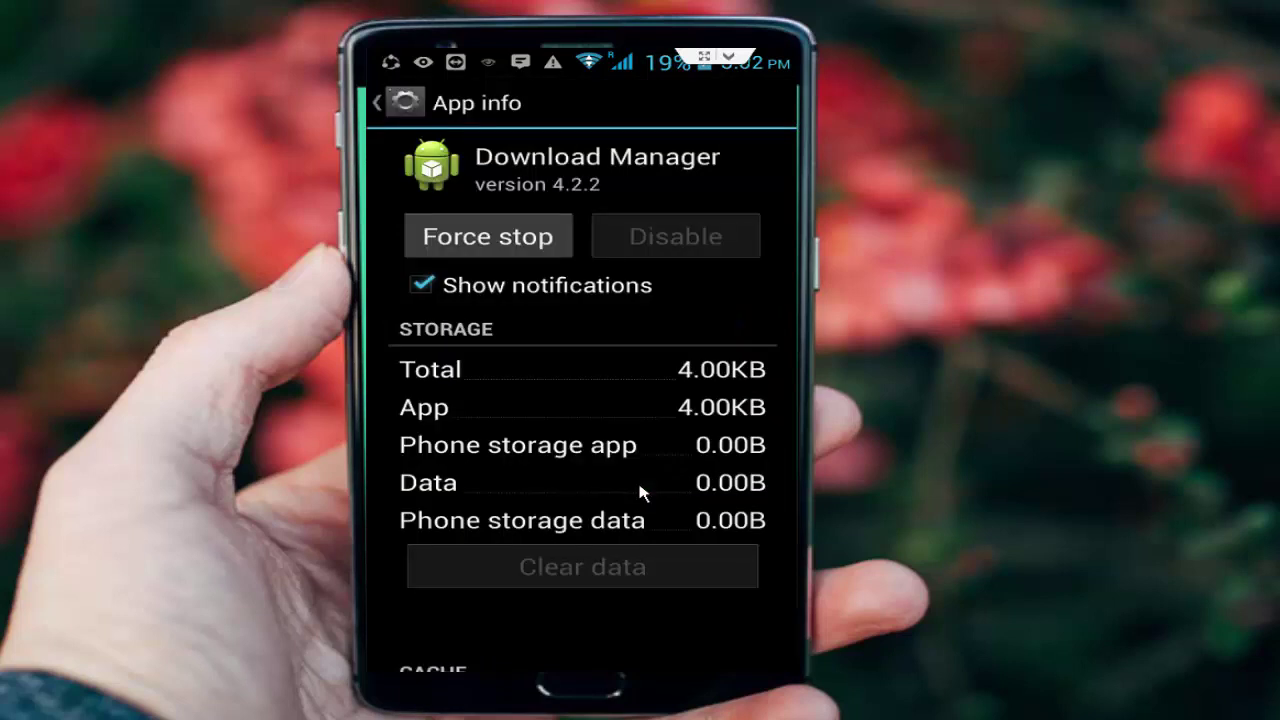
{"action": "key", "text": "Escape"}
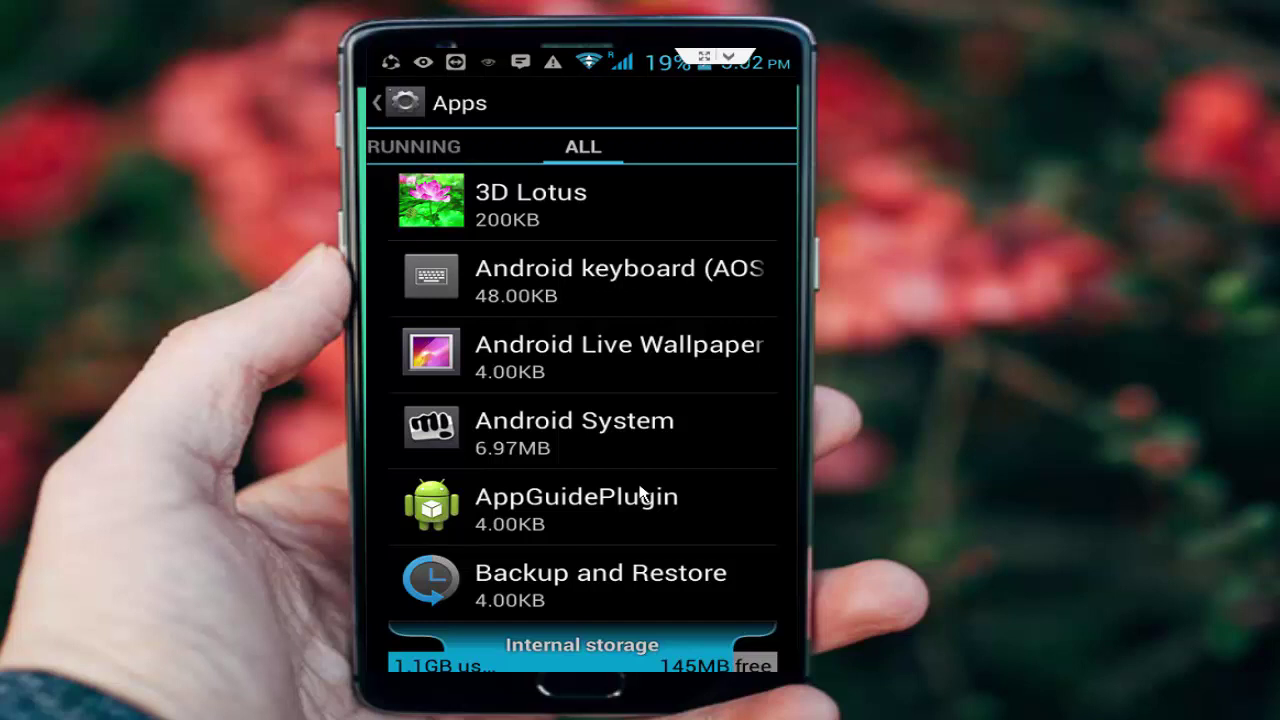
Clear the app data of Google Play services.
{"action": "scroll", "coordinate": [641, 494], "scroll_direction": "down", "scroll_amount": 10}
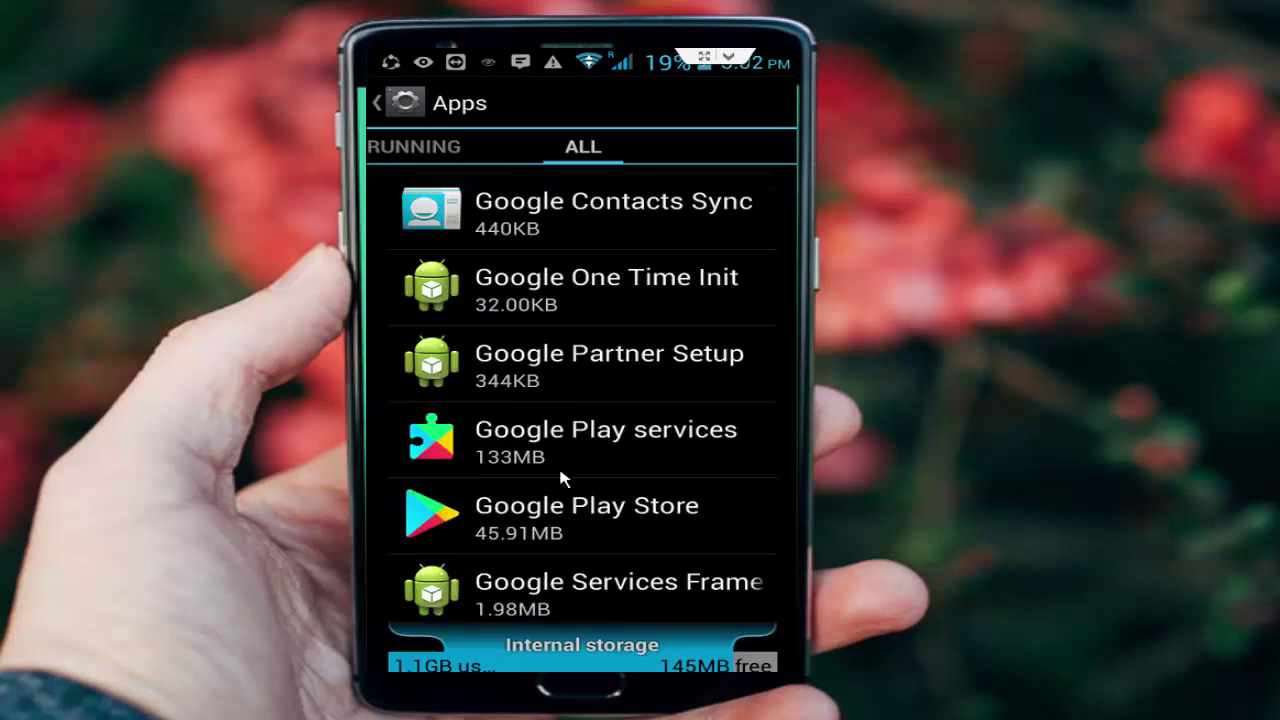
{"action": "left_click", "coordinate": [613, 444]}
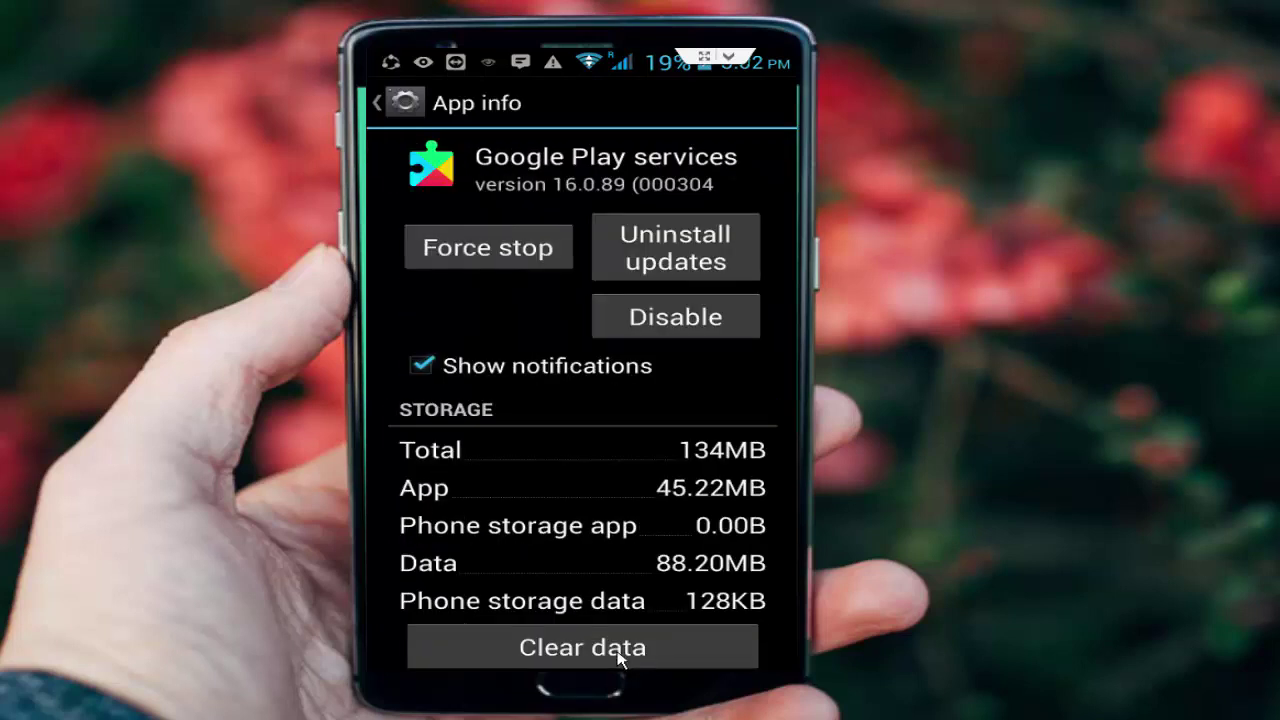
{"action": "left_click", "coordinate": [622, 655]}
{"action": "left_click", "coordinate": [660, 500]}
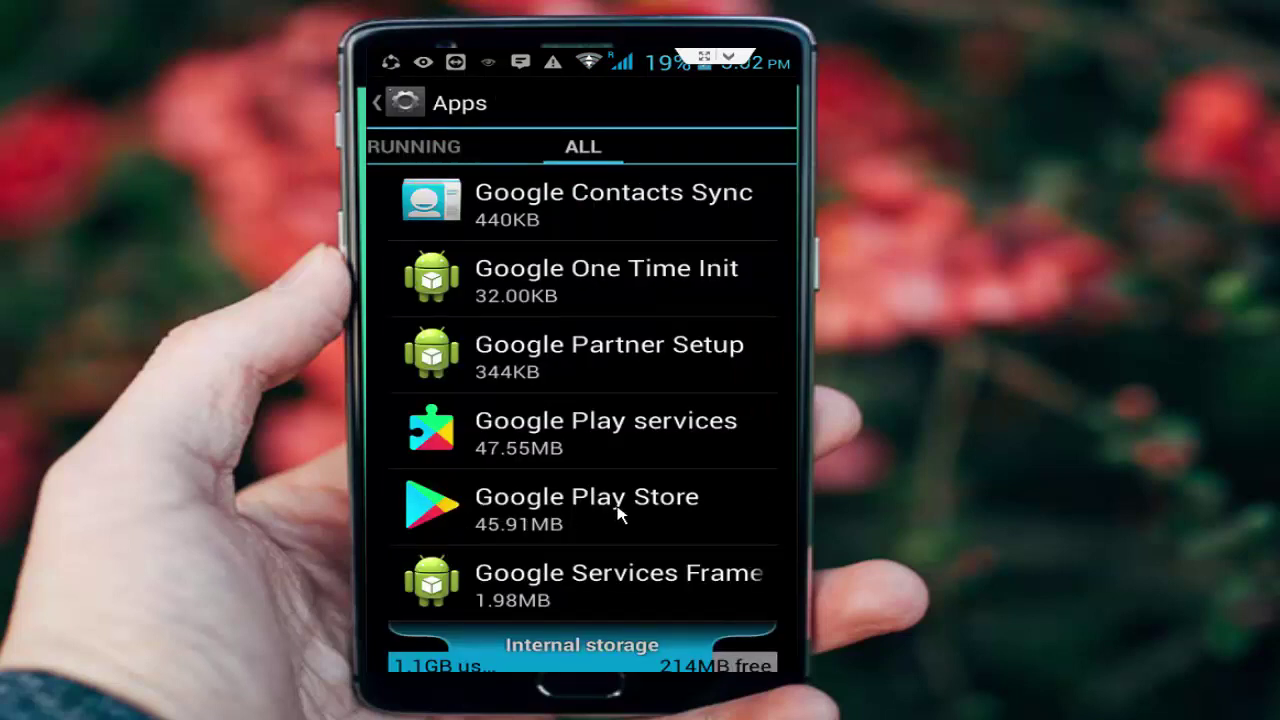
Clear the app data of Google Play Store and return to the app list.
{"action": "left_click", "coordinate": [618, 515]}
{"action": "left_click", "coordinate": [590, 655]}
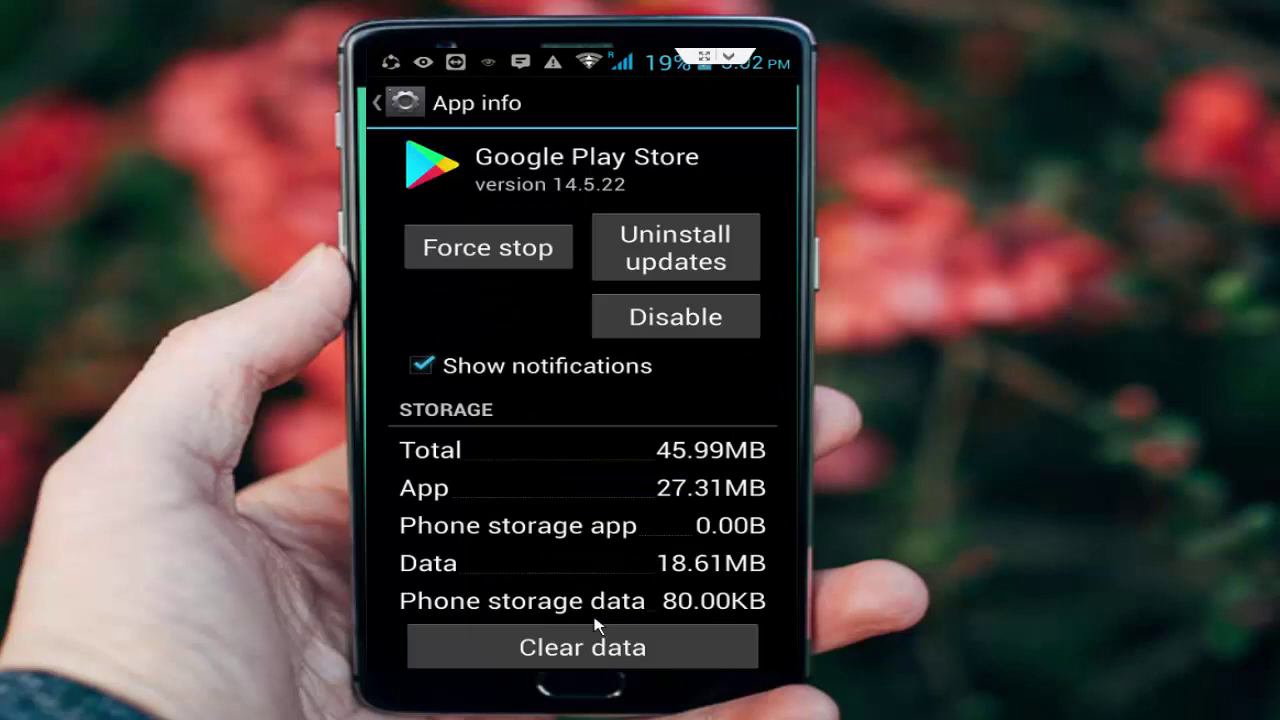
{"action": "left_click", "coordinate": [646, 500]}
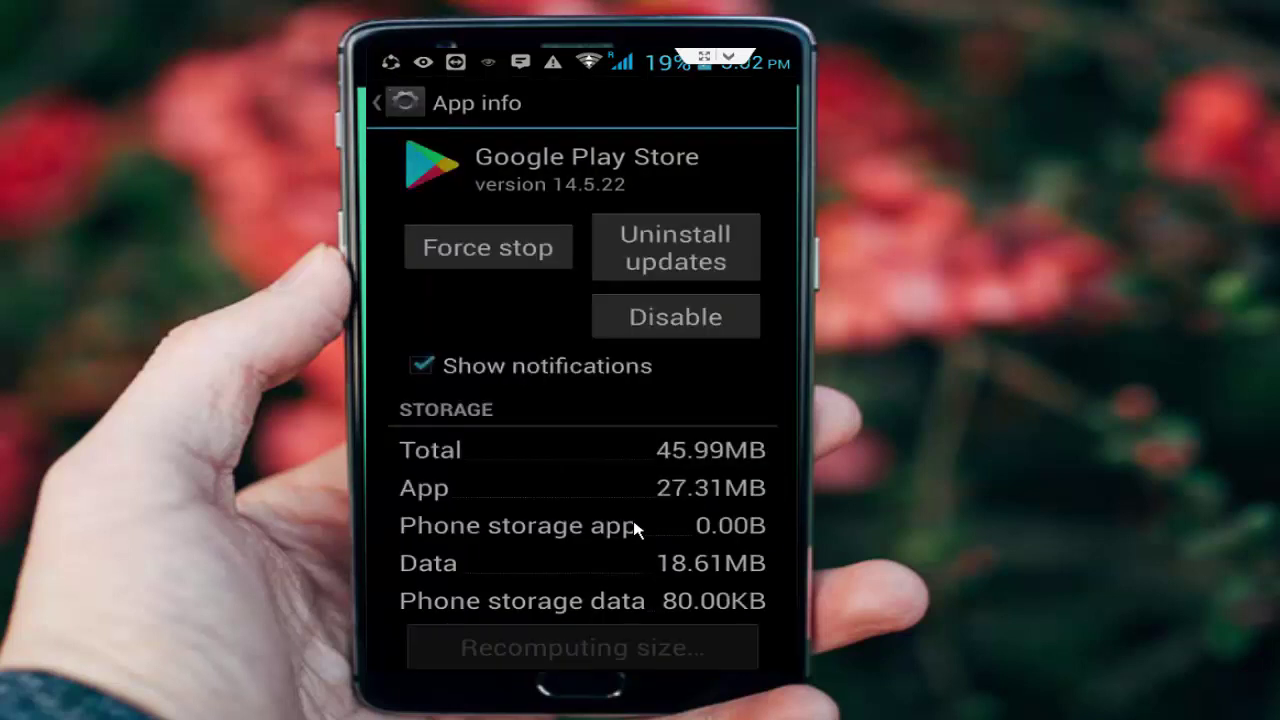
{"action": "right_click", "coordinate": [632, 518]}
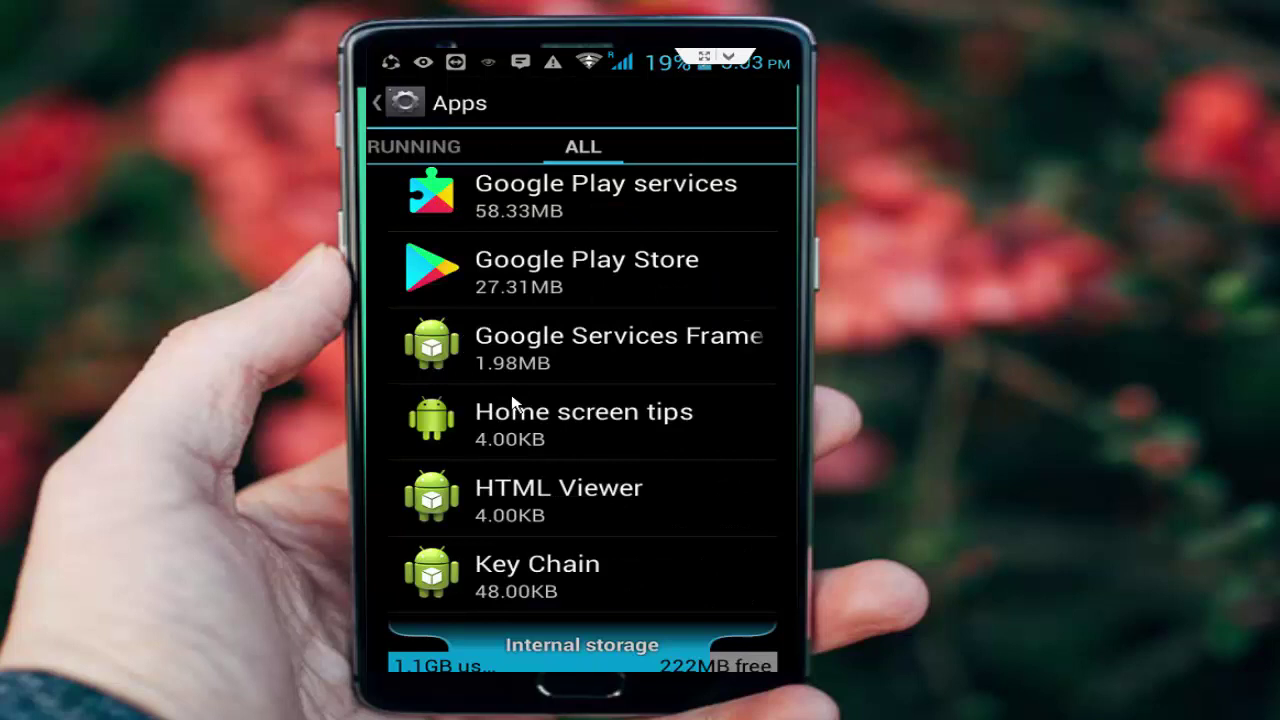
Clear the app data of Google Services Framework.
{"action": "left_click", "coordinate": [657, 345]}
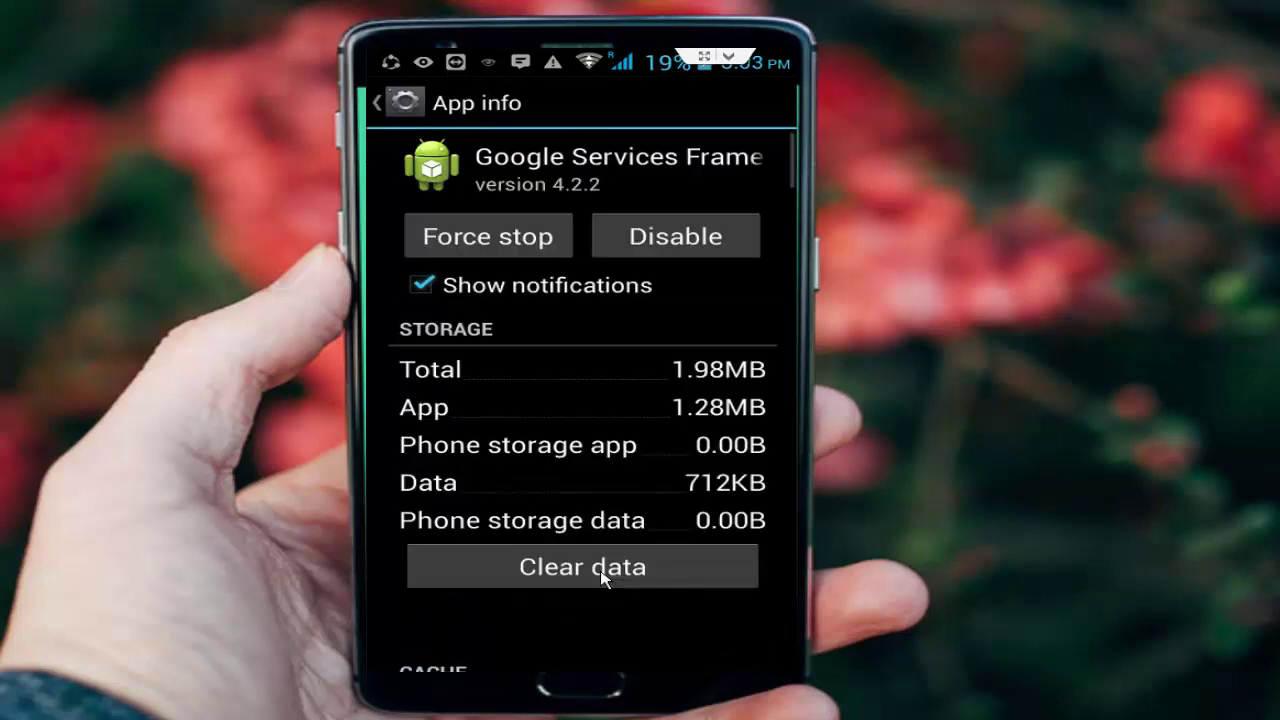
{"action": "left_click", "coordinate": [603, 578]}
{"action": "left_click", "coordinate": [605, 487]}
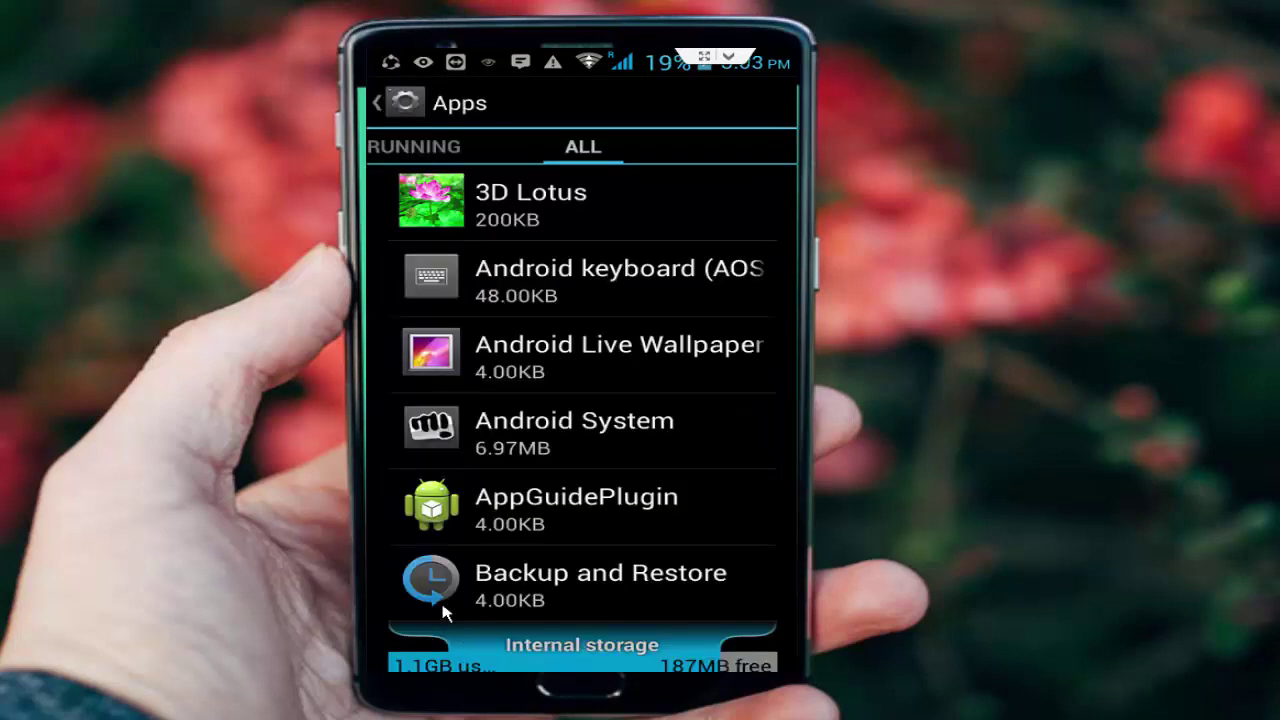
Reset the app preferences for all apps.
{"action": "left_click", "coordinate": [476, 690]}
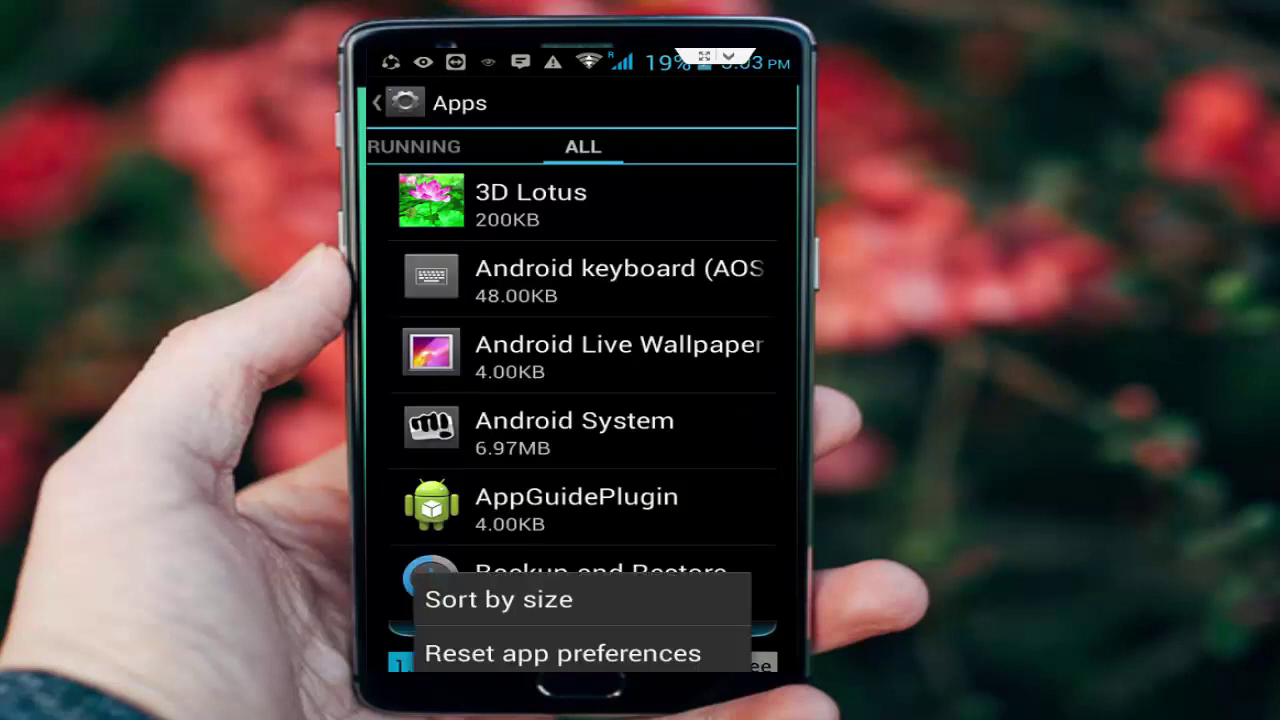
{"action": "left_click", "coordinate": [578, 655]}
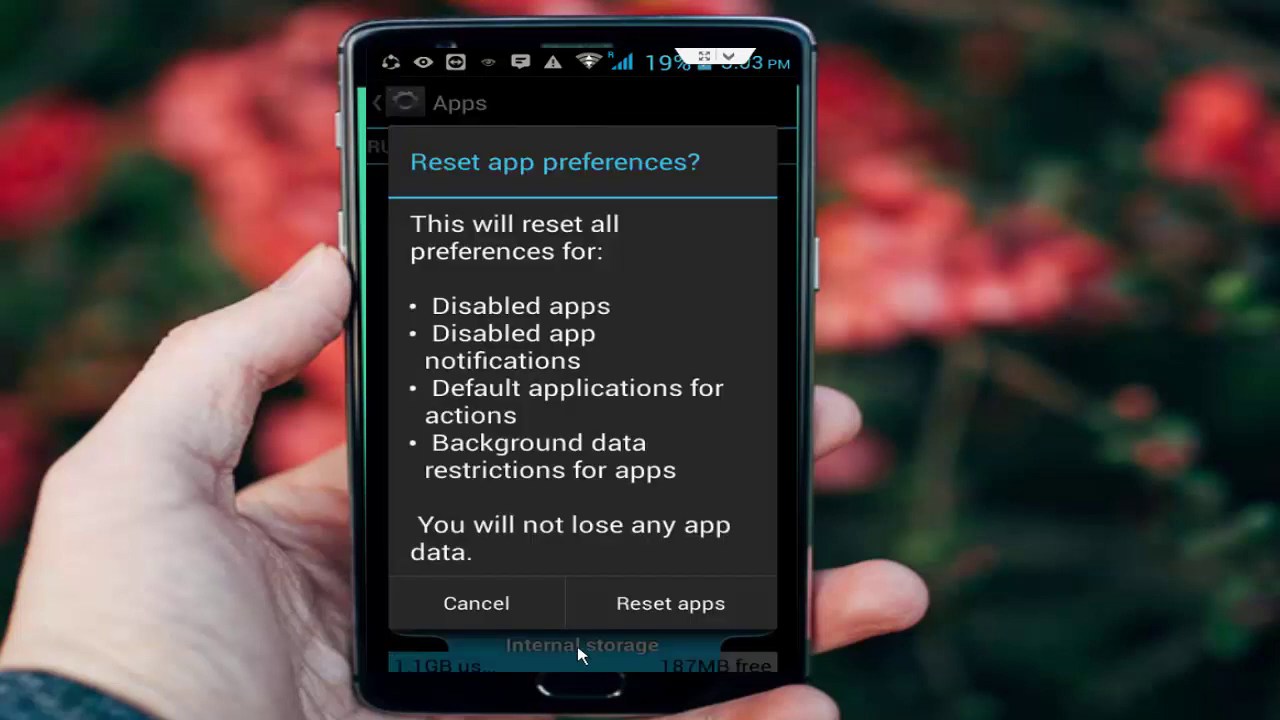
{"action": "left_click", "coordinate": [636, 612]}
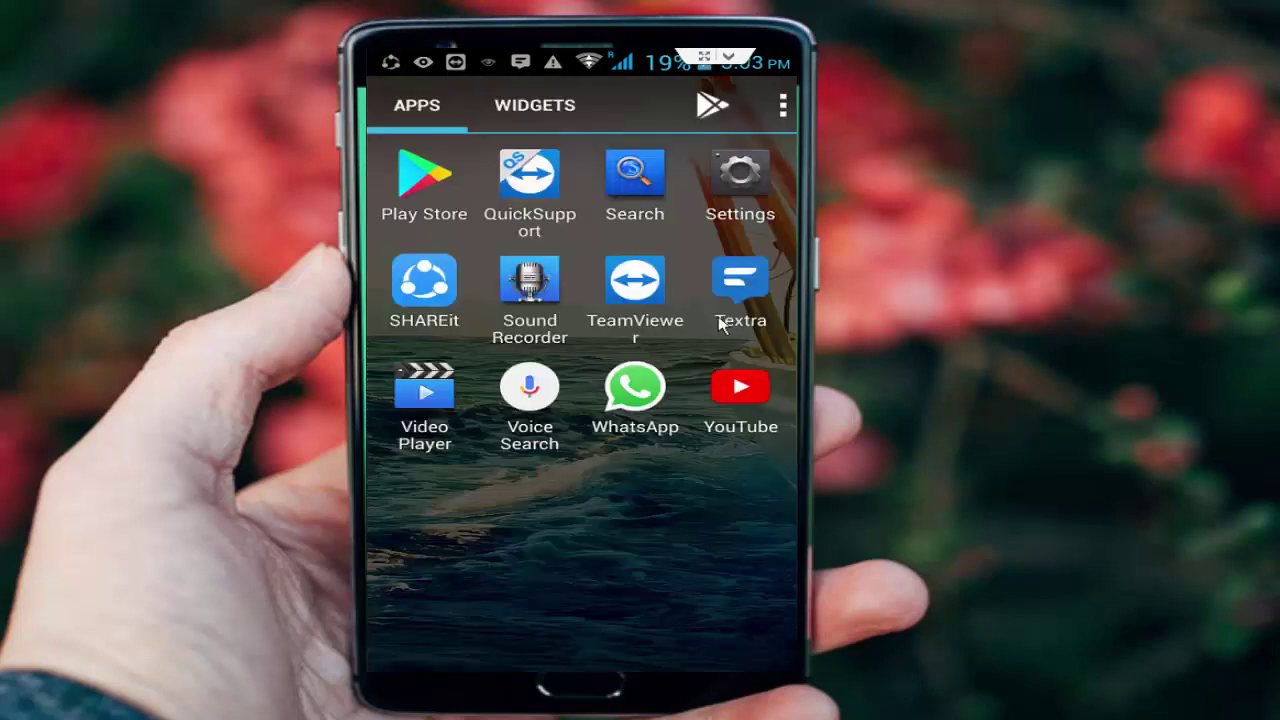
Examine the Access Point Names and network operators in the phone's mobile network settings.
{"action": "left_click", "coordinate": [728, 200]}
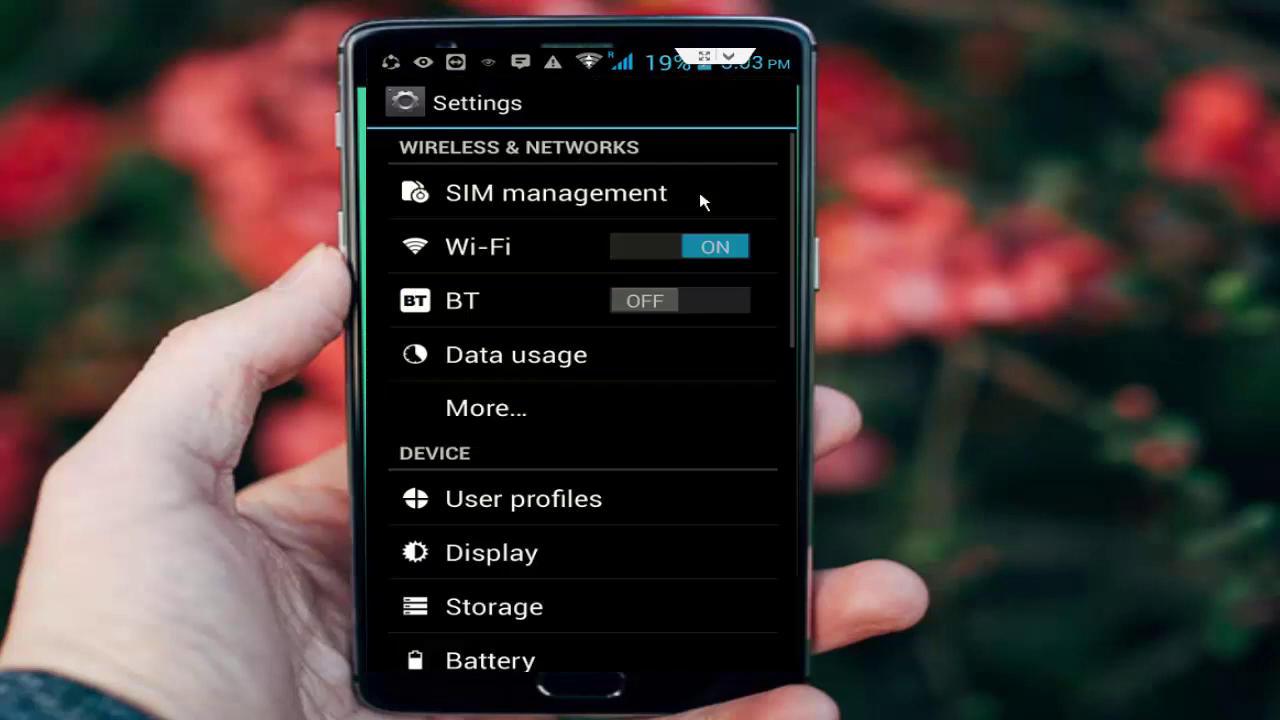
{"action": "left_click", "coordinate": [473, 413]}
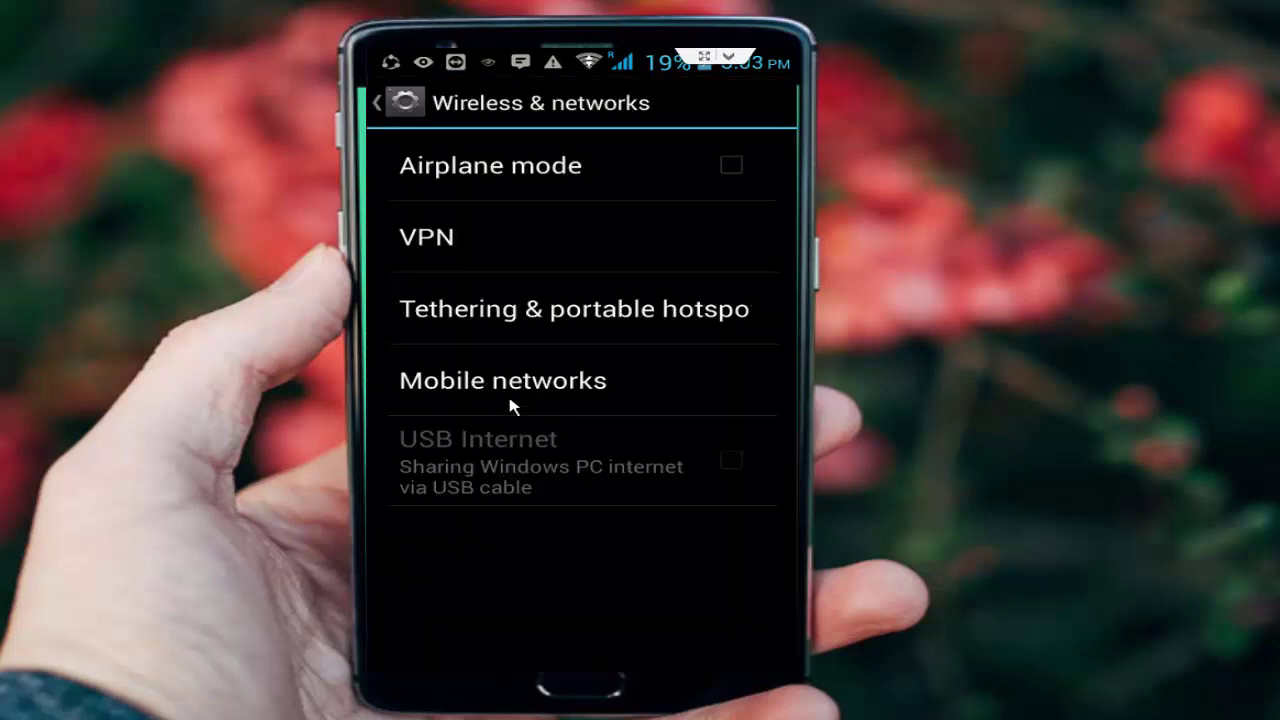
{"action": "left_click", "coordinate": [545, 386]}
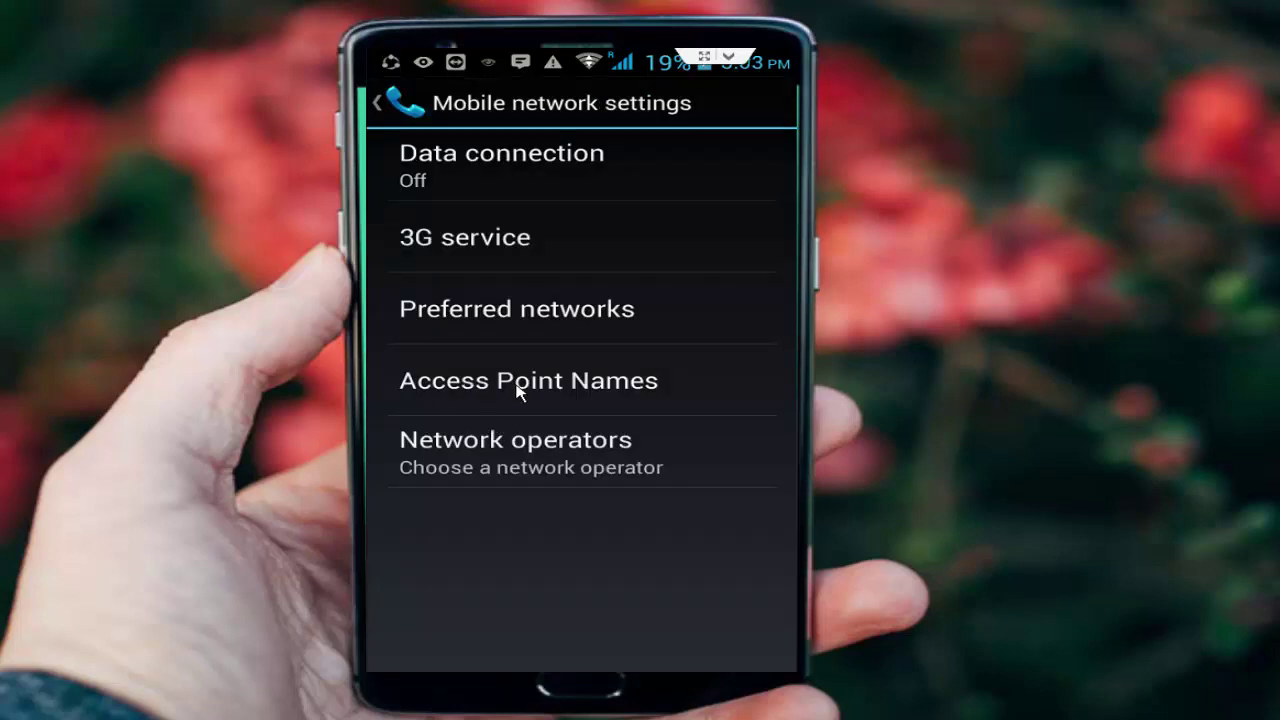
{"action": "left_click", "coordinate": [527, 400]}
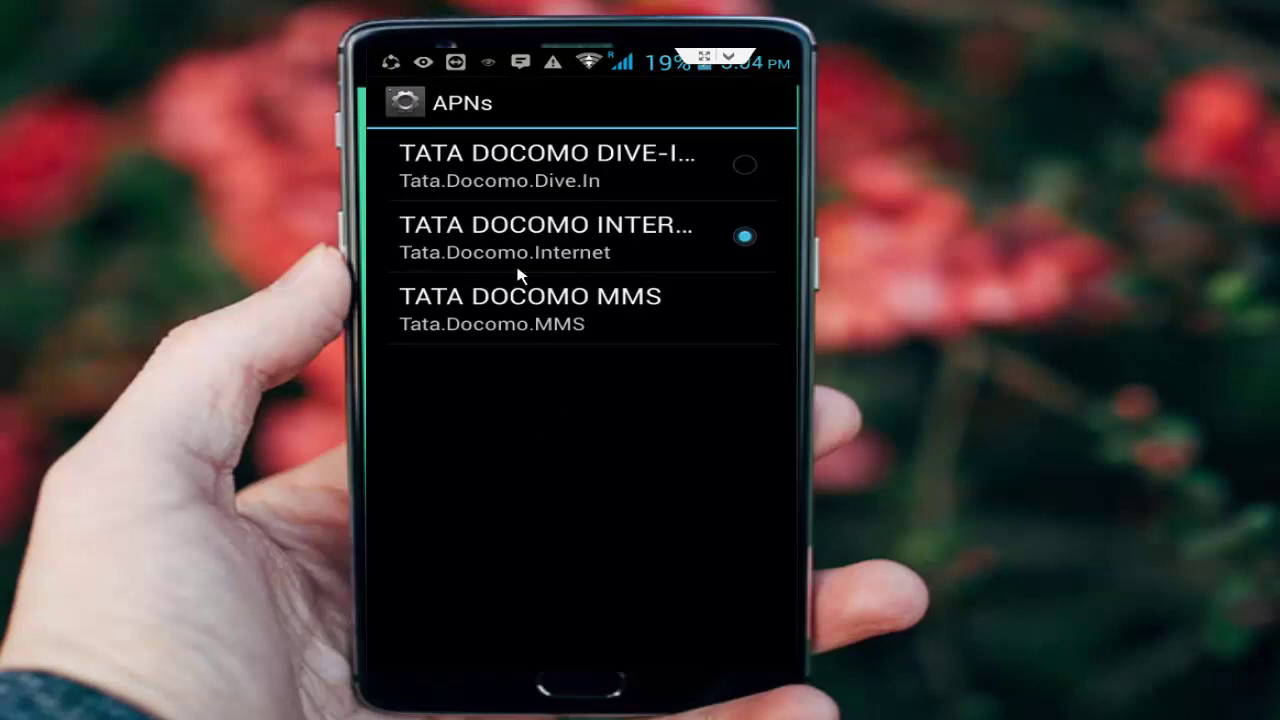
{"action": "key", "text": "Escape"}
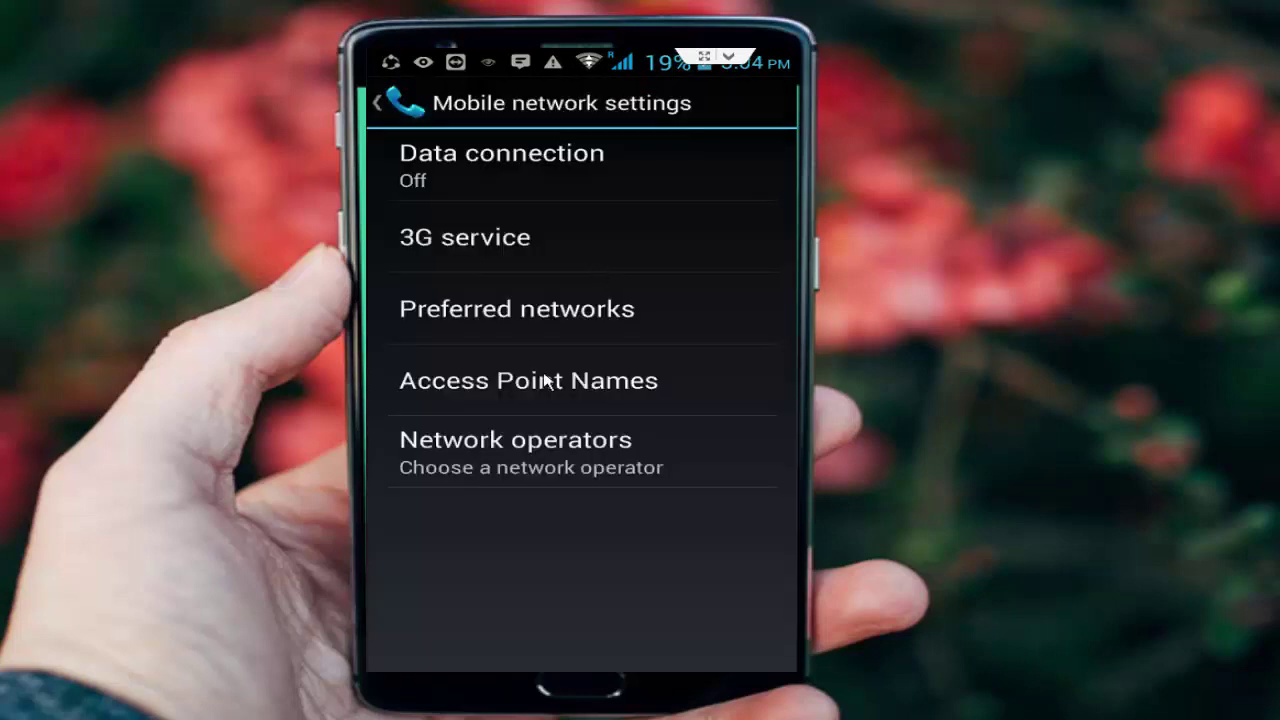
{"action": "left_click", "coordinate": [525, 453]}
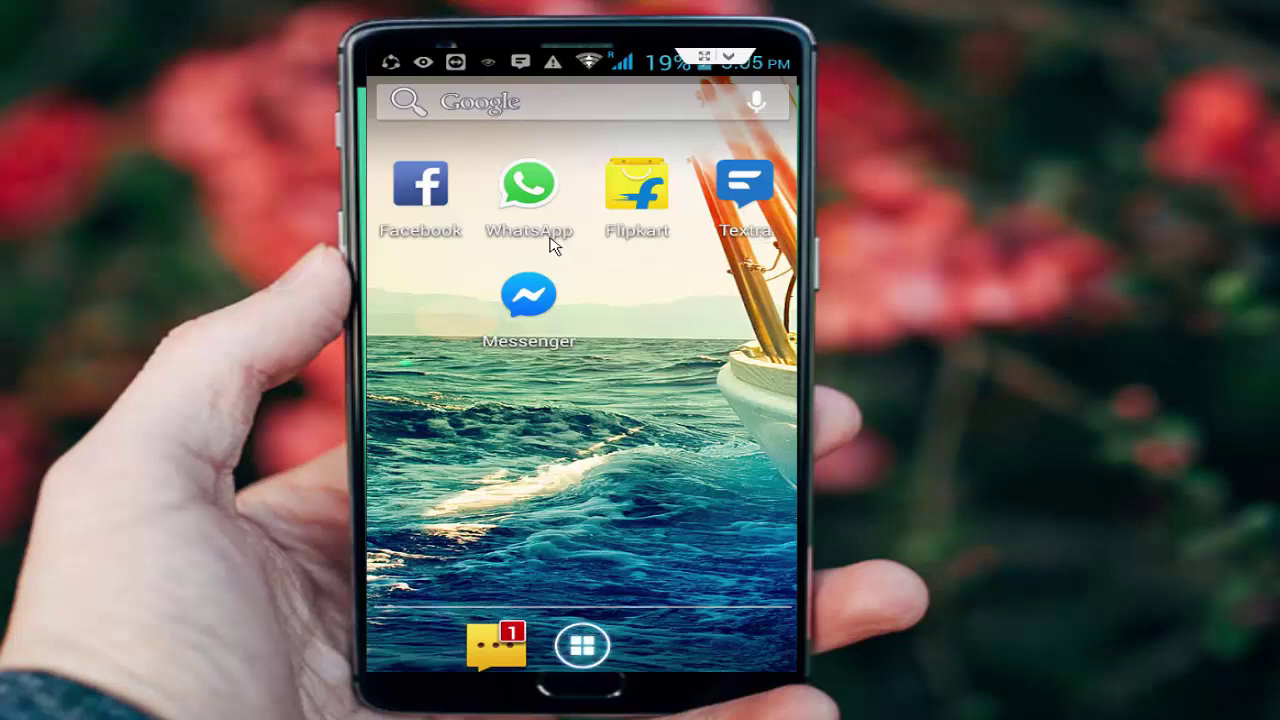
Open the phone's Google account sync settings and choose to remove the account.
{"action": "left_click", "coordinate": [740, 180]}
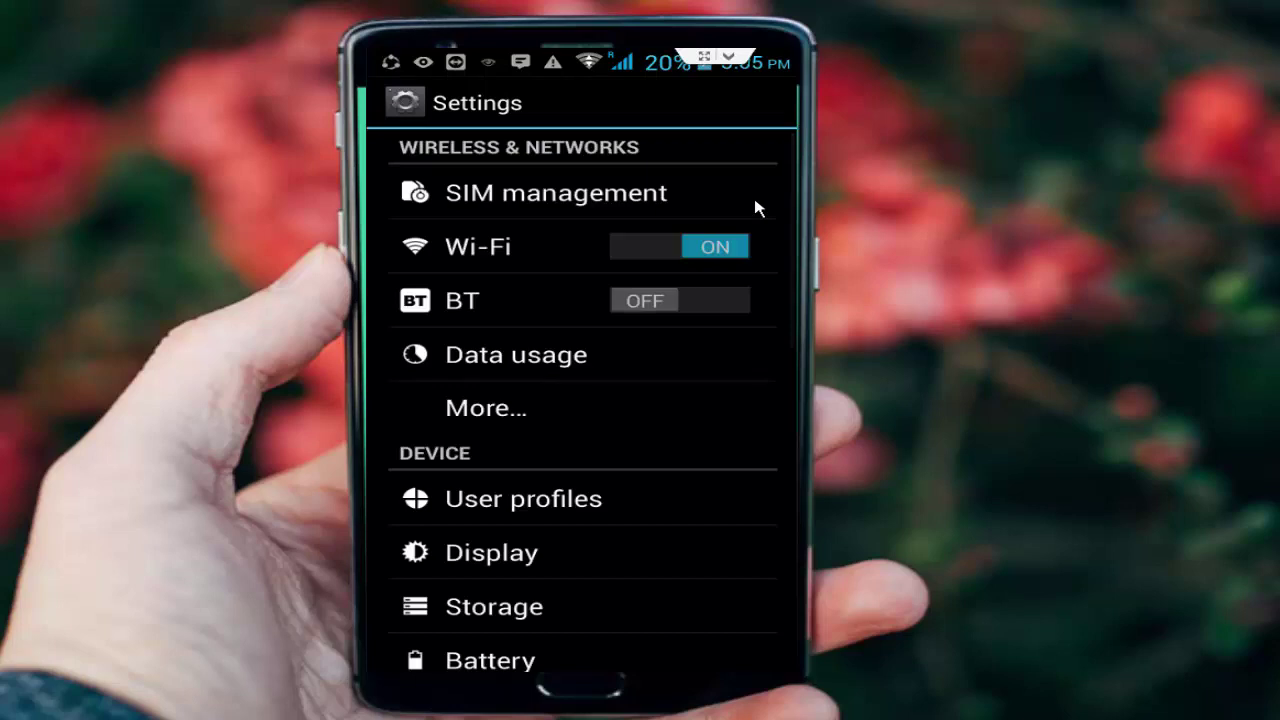
{"action": "scroll", "coordinate": [757, 206], "scroll_direction": "down", "scroll_amount": 5}
{"action": "scroll", "coordinate": [743, 213], "scroll_direction": "down", "scroll_amount": 5}
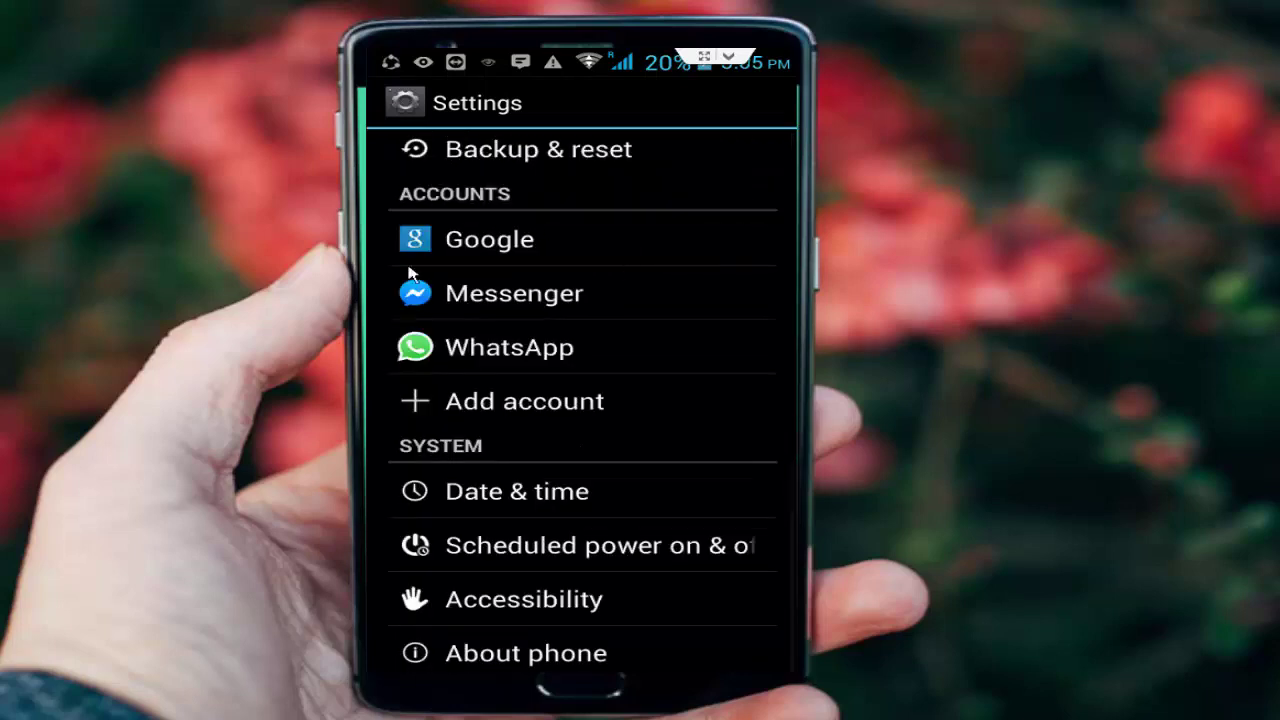
{"action": "left_click", "coordinate": [457, 243]}
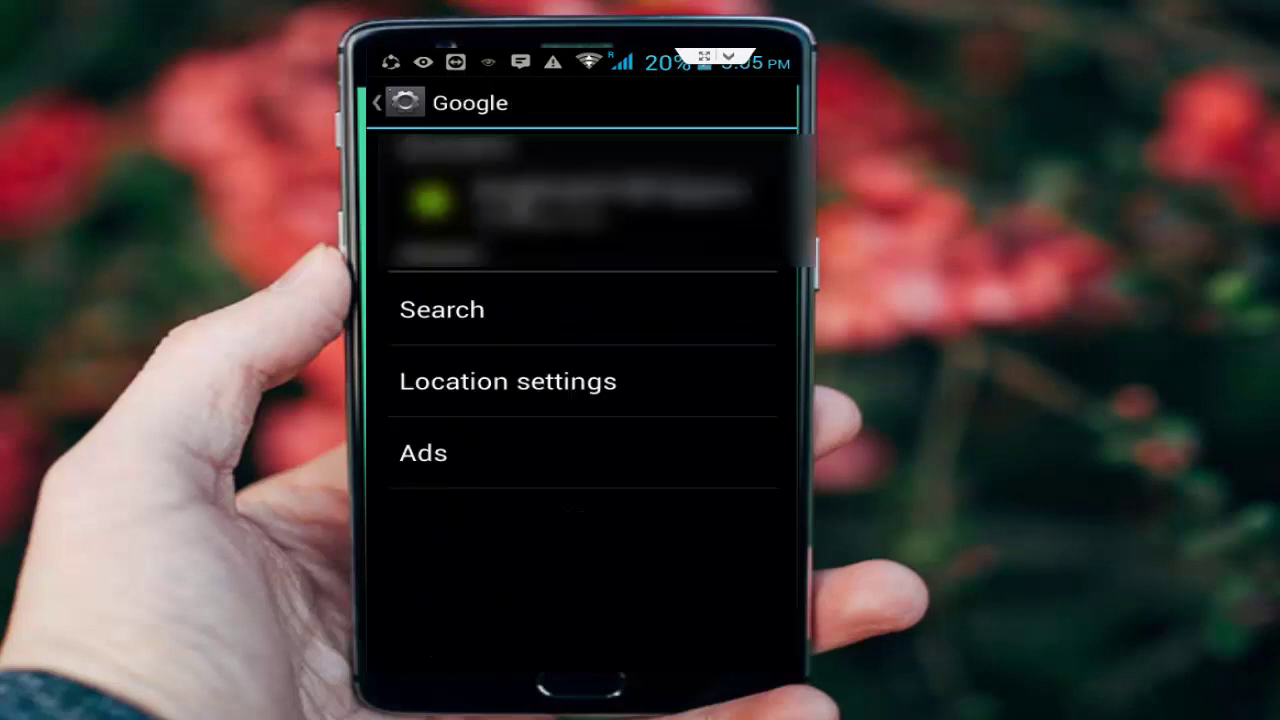
{"action": "left_click", "coordinate": [533, 208]}
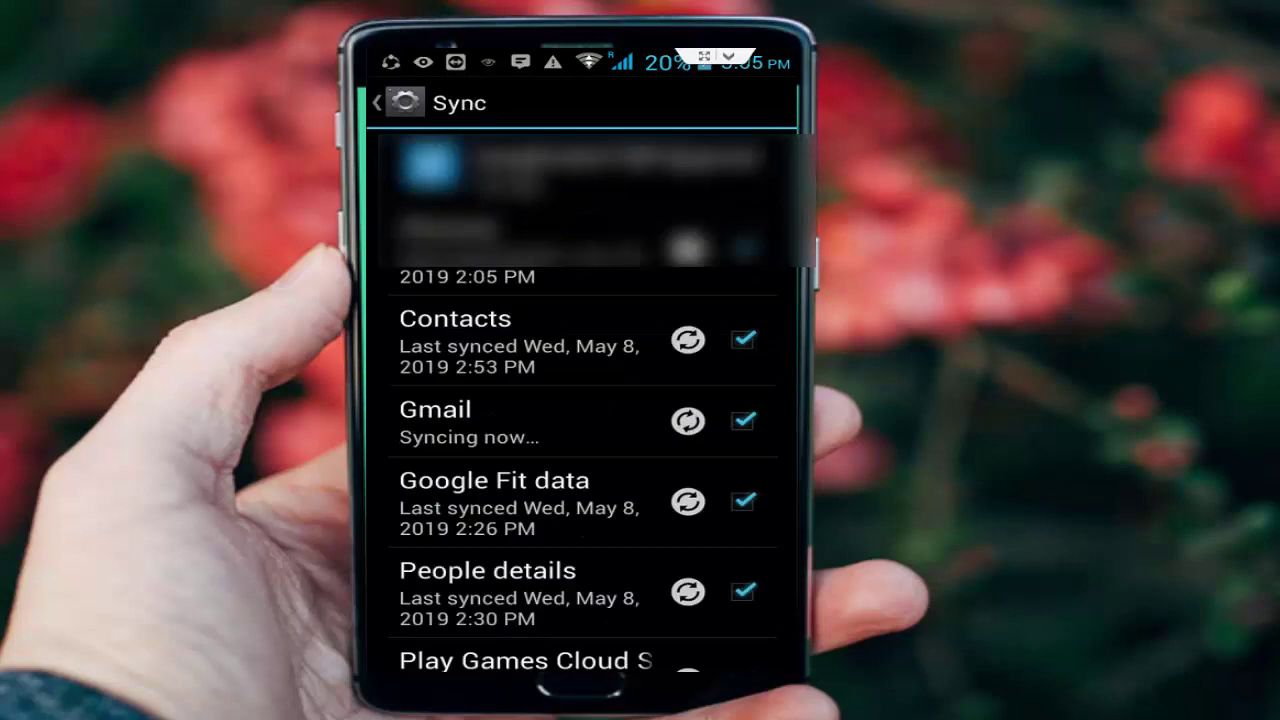
{"action": "left_click", "coordinate": [490, 685]}
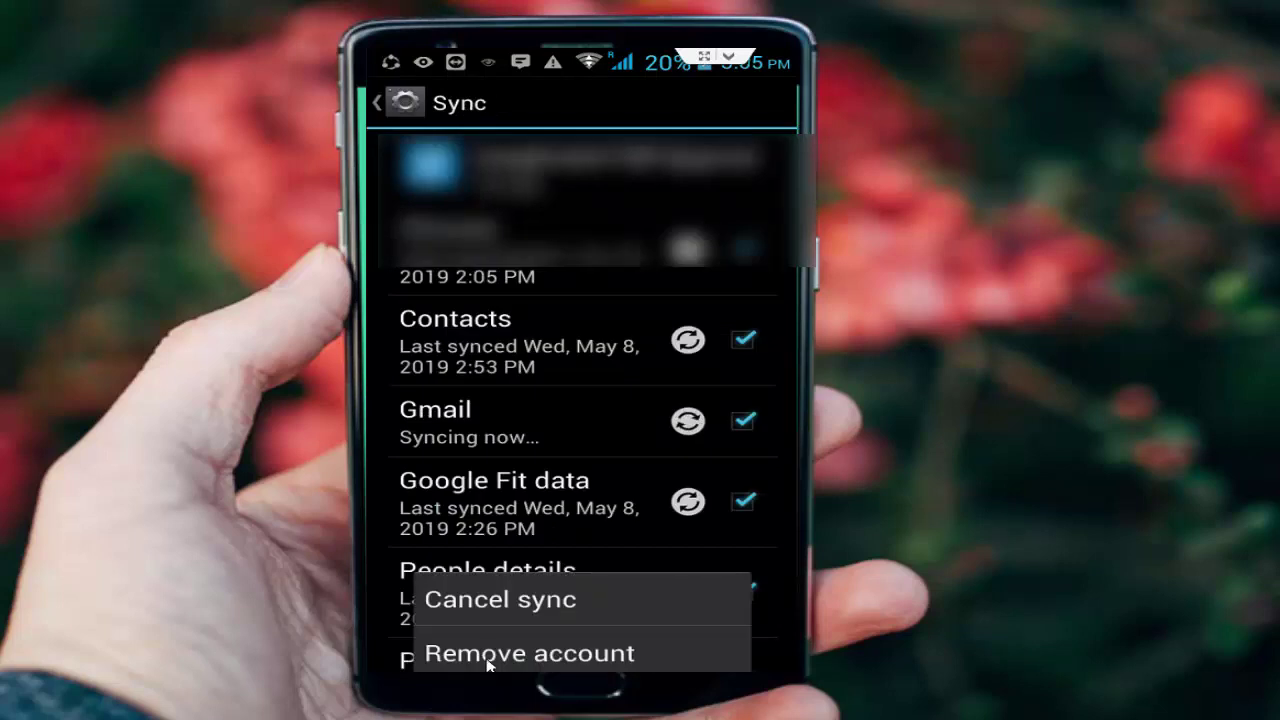
{"action": "left_click", "coordinate": [548, 660]}
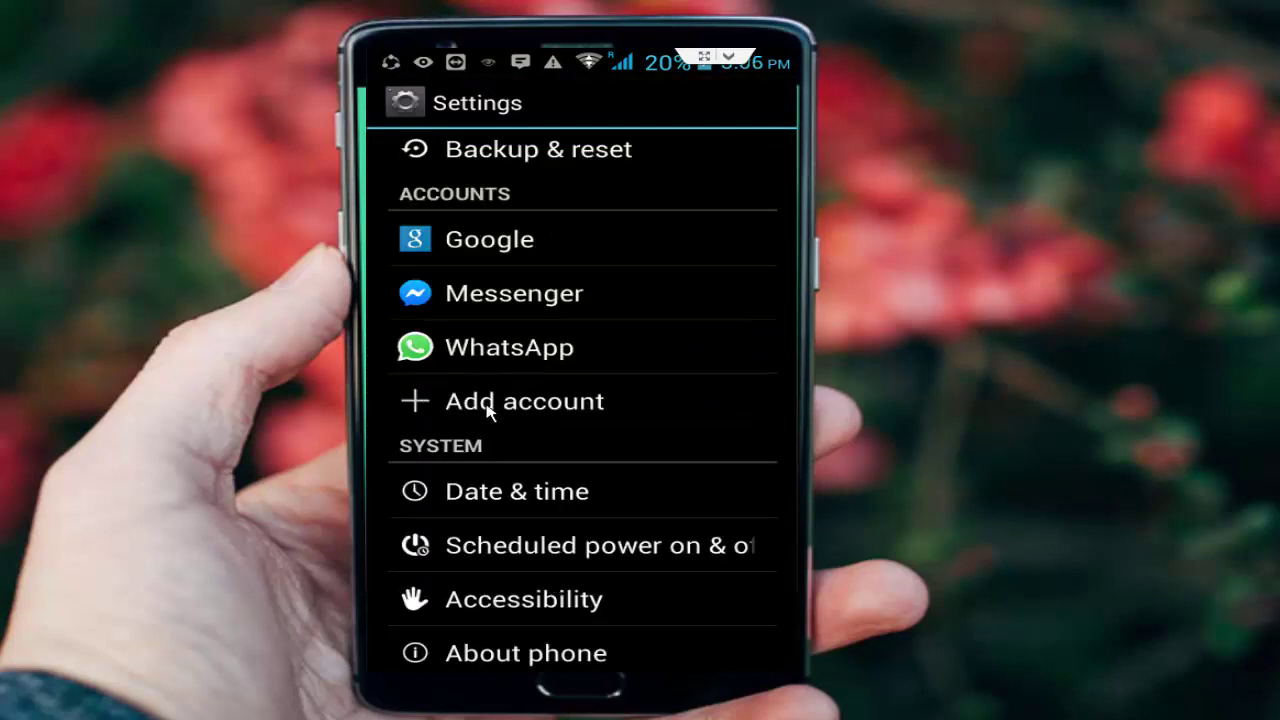
Start adding a Google account to the phone, choosing to sign in with an existing one.
{"action": "left_click", "coordinate": [500, 410]}
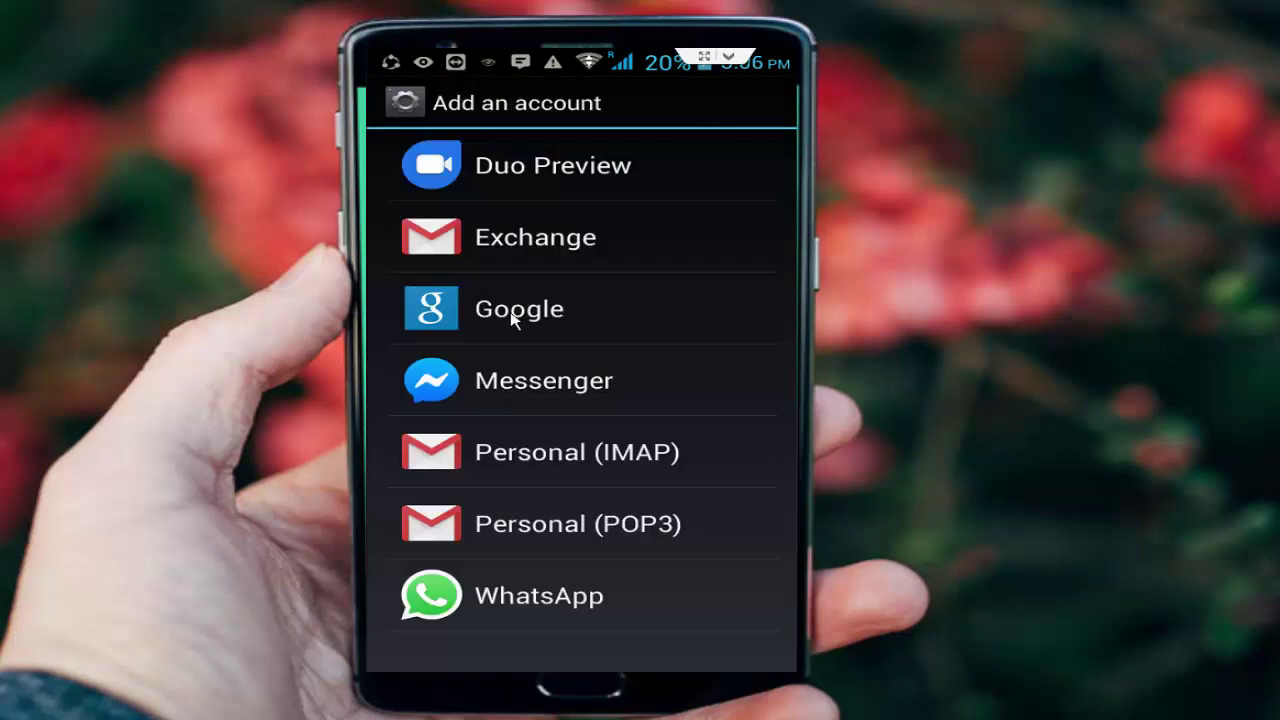
{"action": "left_click", "coordinate": [509, 320]}
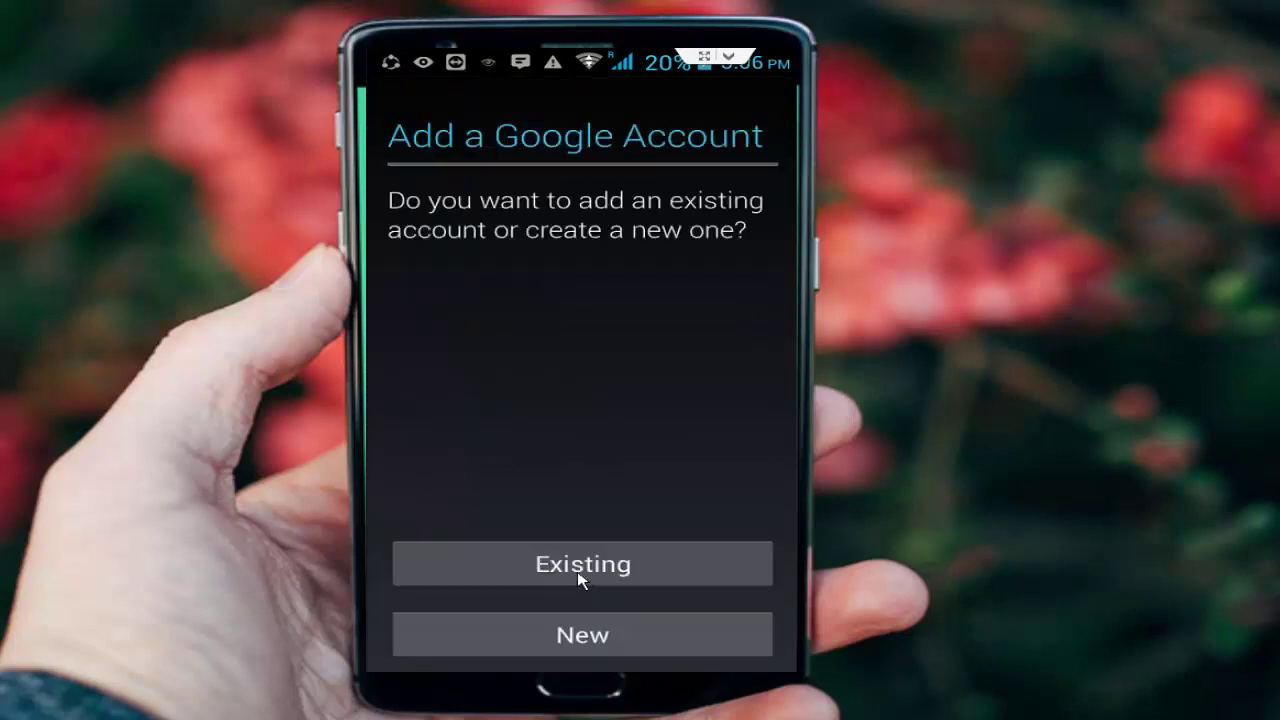
{"action": "left_click", "coordinate": [579, 575]}
{"action": "left_click", "coordinate": [435, 218]}
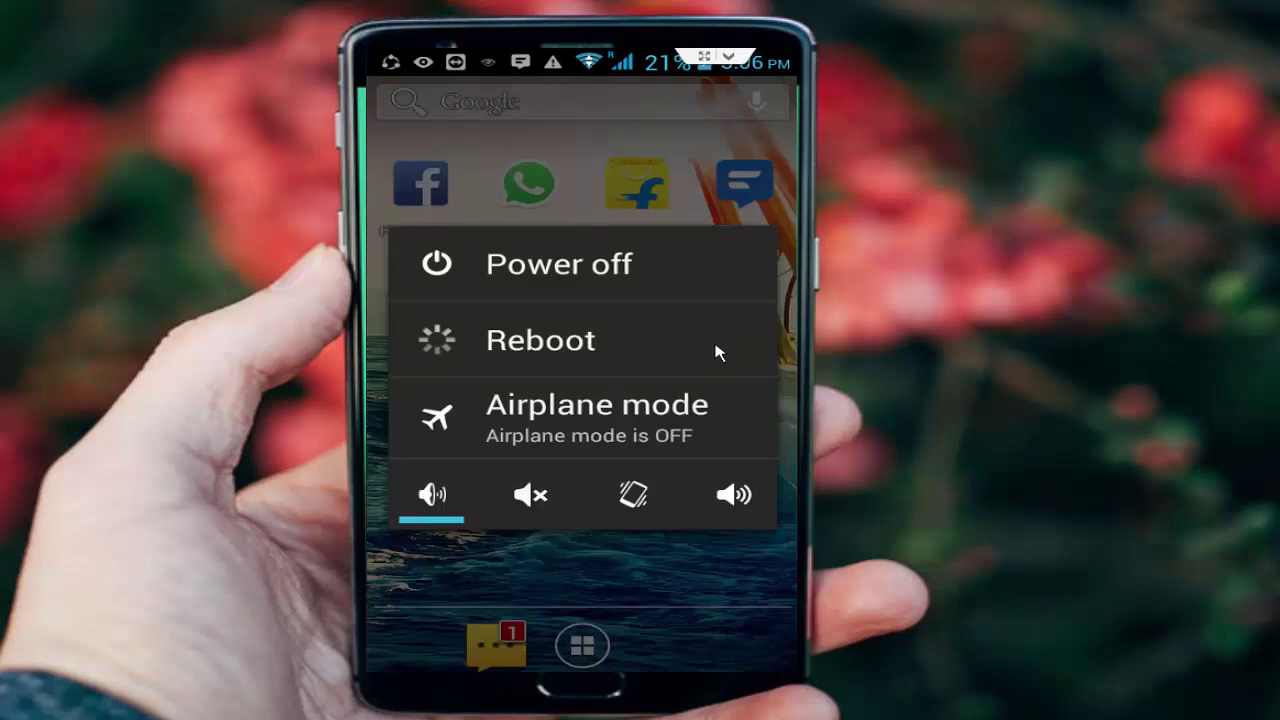
Reboot the phone from the power options.
{"action": "left_click", "coordinate": [623, 328]}
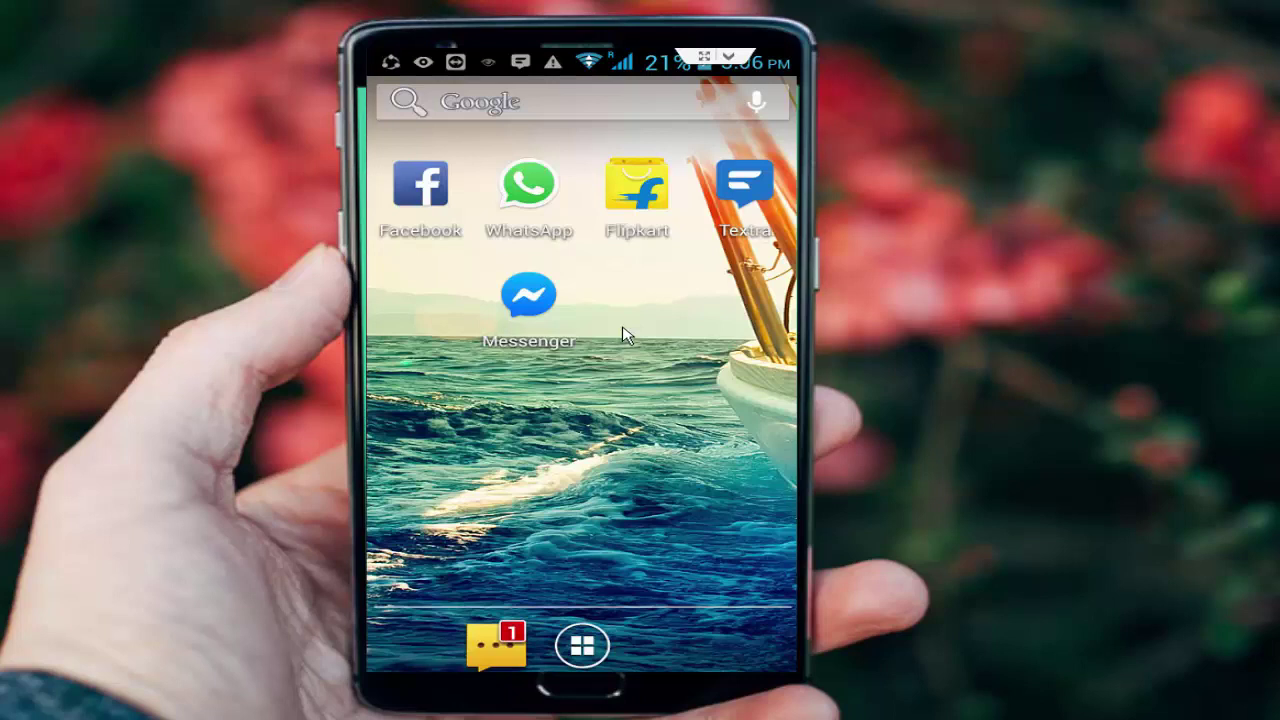